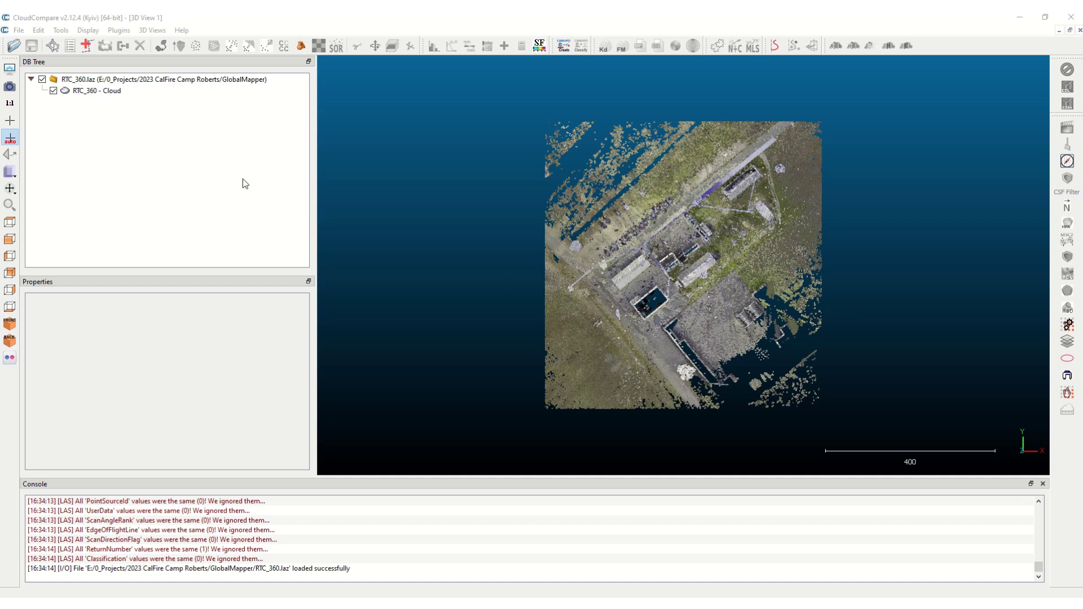
# - Select RTC_360 - Cloud in the DB Tree and look through its properties
pyautogui.click(93, 92)
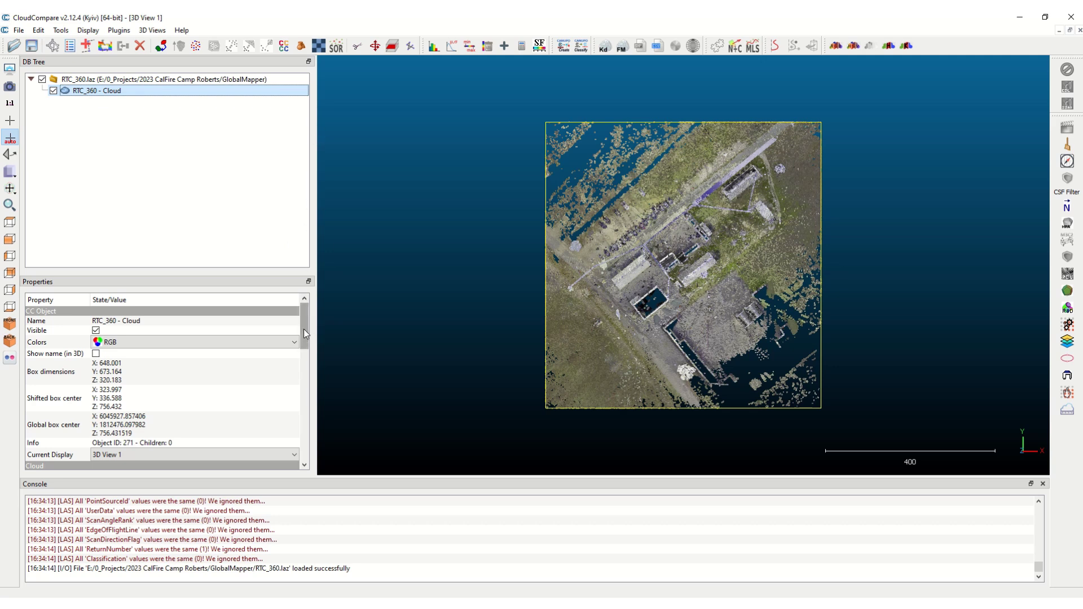
pyautogui.moveTo(303, 329); pyautogui.dragTo(304, 359)
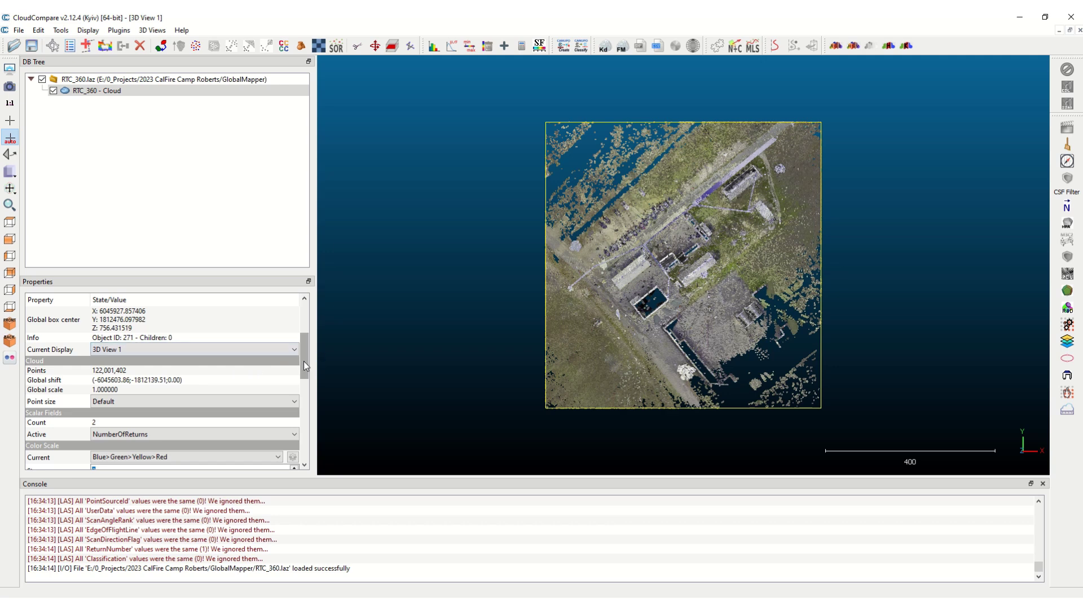
pyautogui.moveTo(303, 361); pyautogui.dragTo(303, 331)
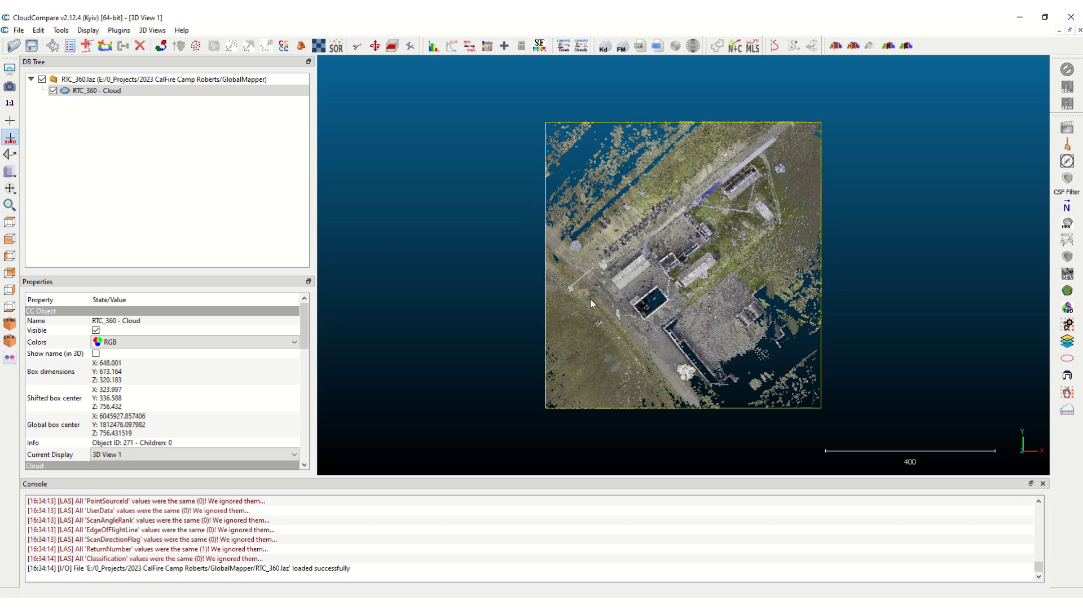
# - View the RTC_360 cloud from the front, zoomed in on its buildings and stray high points
pyautogui.click(10, 240)
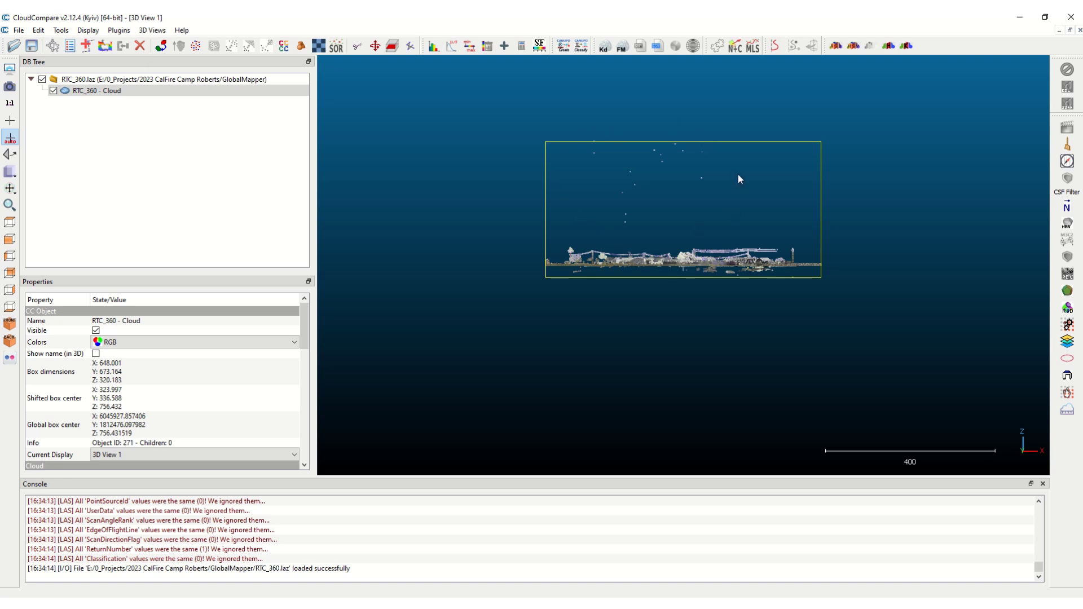
pyautogui.scroll(5, 756, 268)
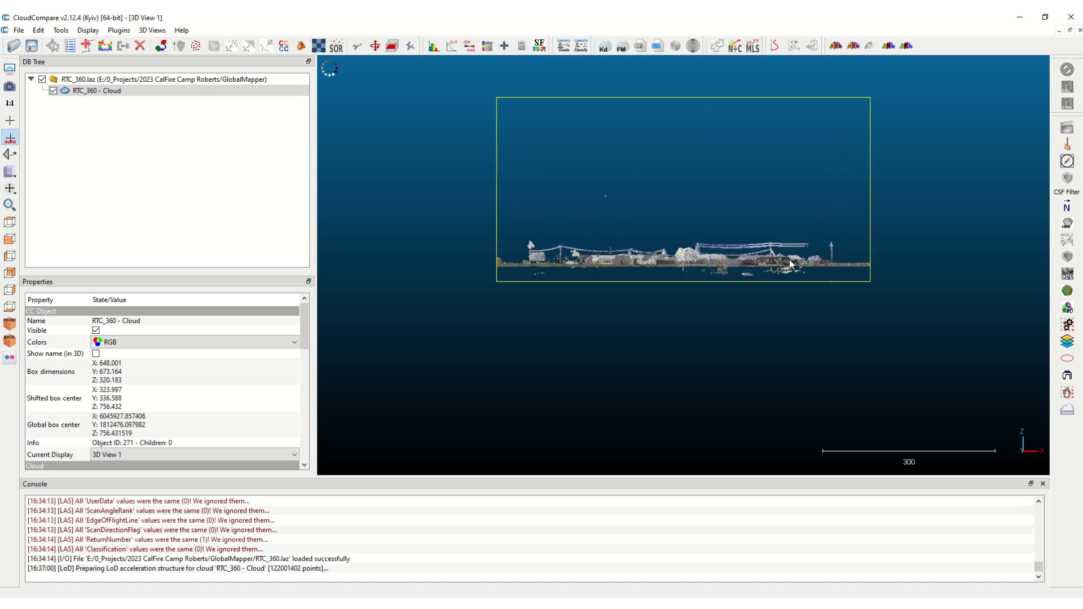
pyautogui.scroll(1, 733, 263)
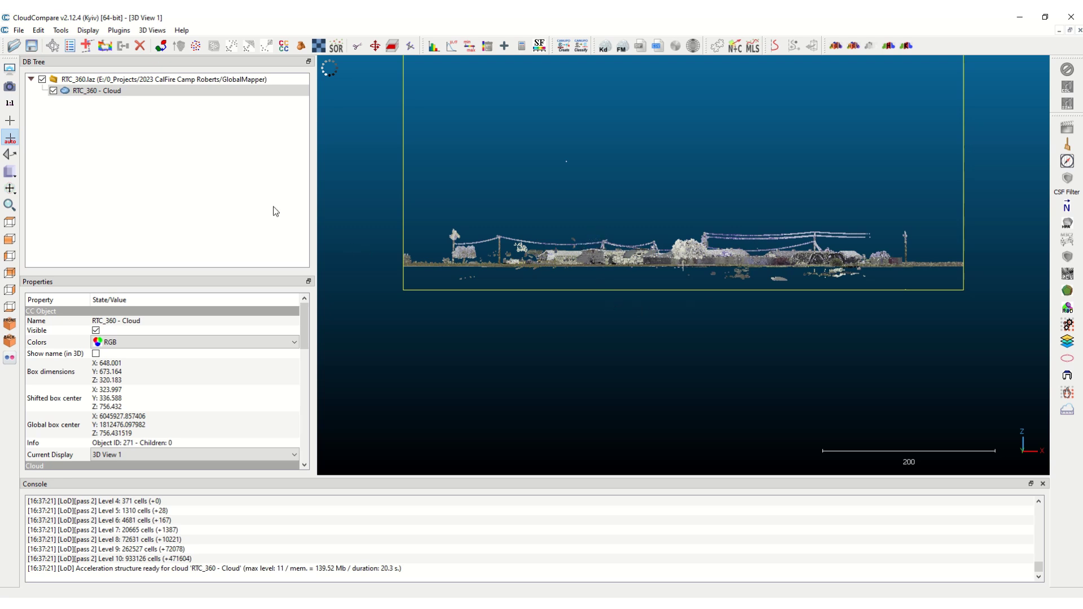
# - Return to Top view with RTC_360 selected, zoomed and slightly tilted over the parking area
pyautogui.click(9, 223)
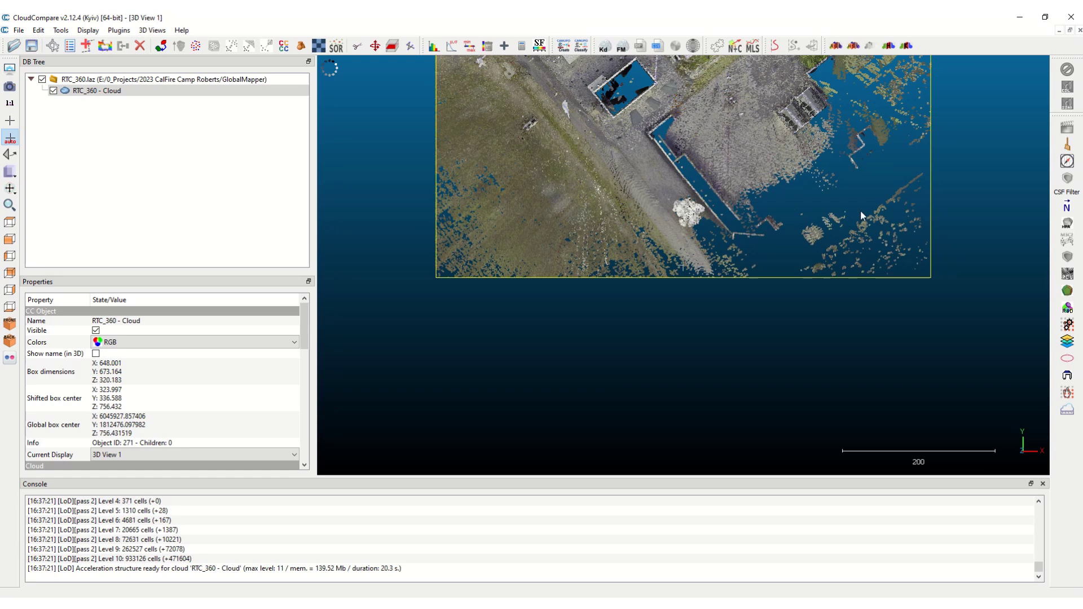
pyautogui.click(99, 91)
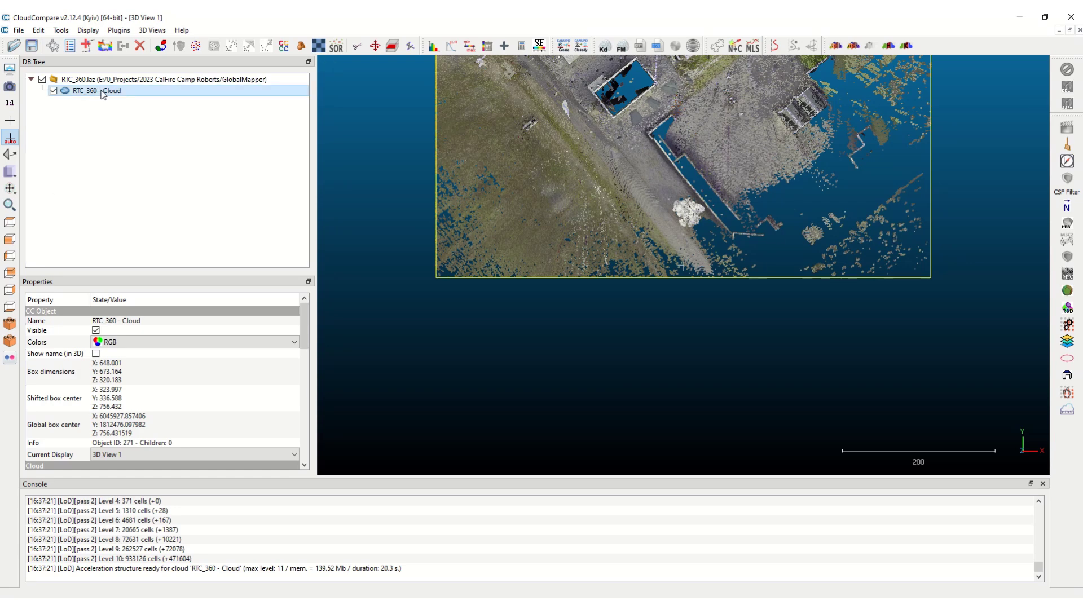
pyautogui.moveTo(435, 86)
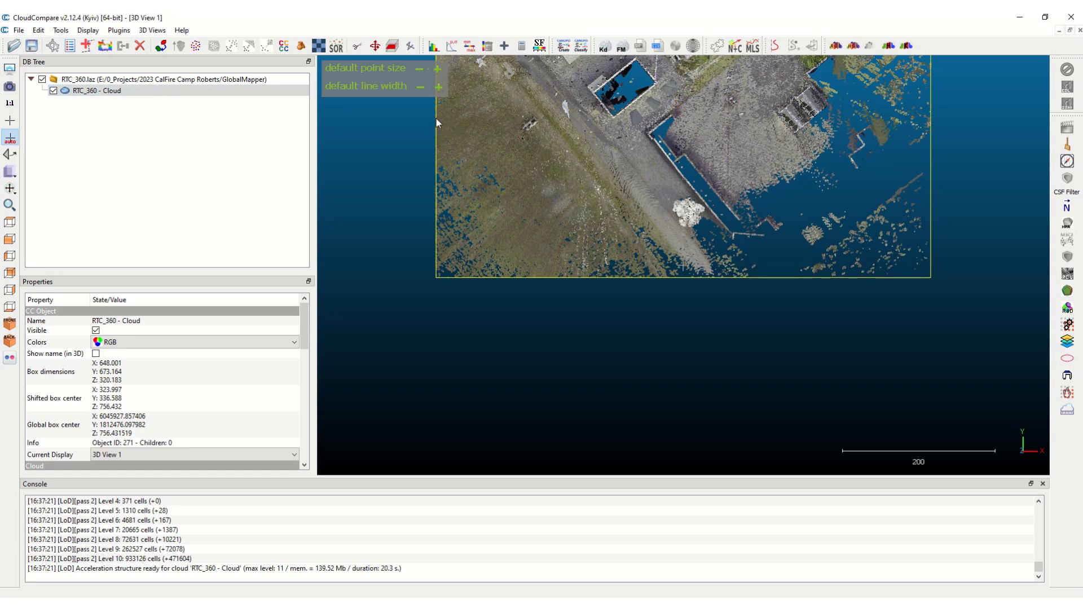
pyautogui.scroll(2, 635, 309)
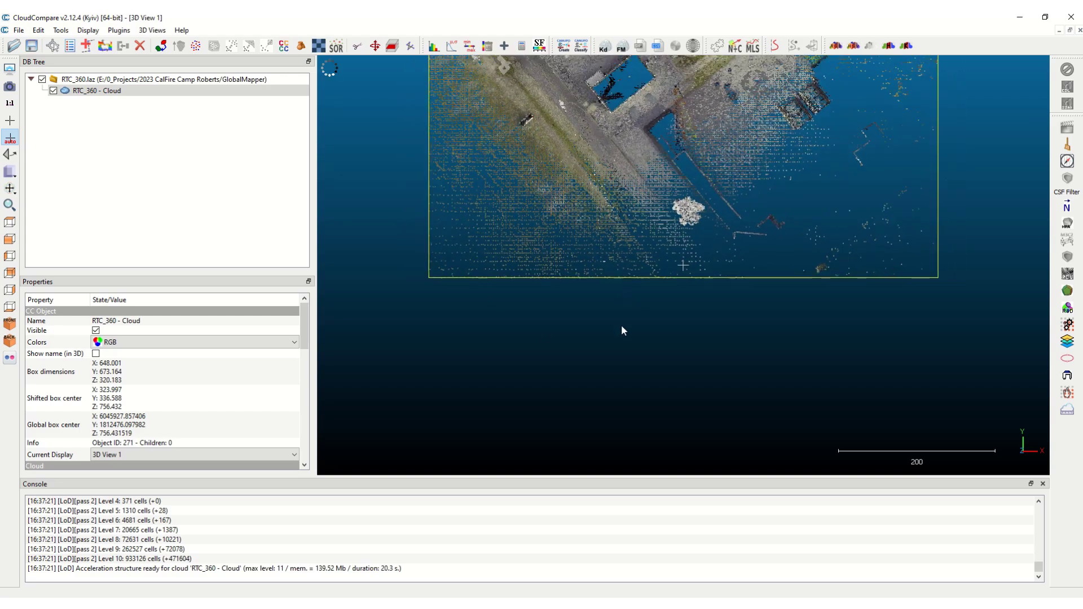
pyautogui.scroll(2, 612, 310)
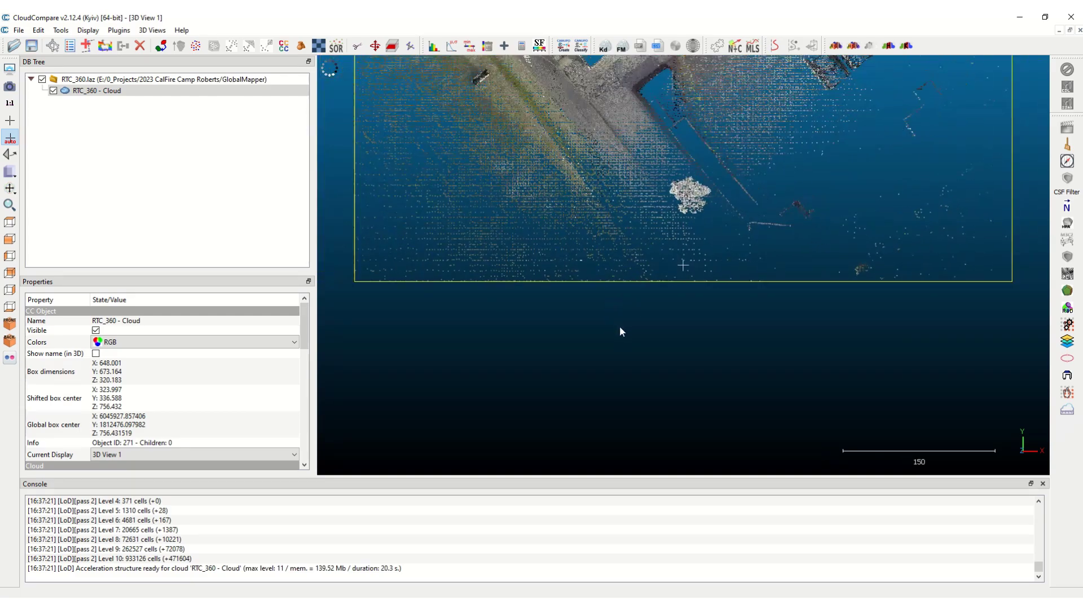
pyautogui.moveTo(620, 328); pyautogui.dragTo(706, 262)
pyautogui.scroll(2, 616, 310)
pyautogui.scroll(-2, 624, 316)
pyautogui.scroll(-2, 685, 233)
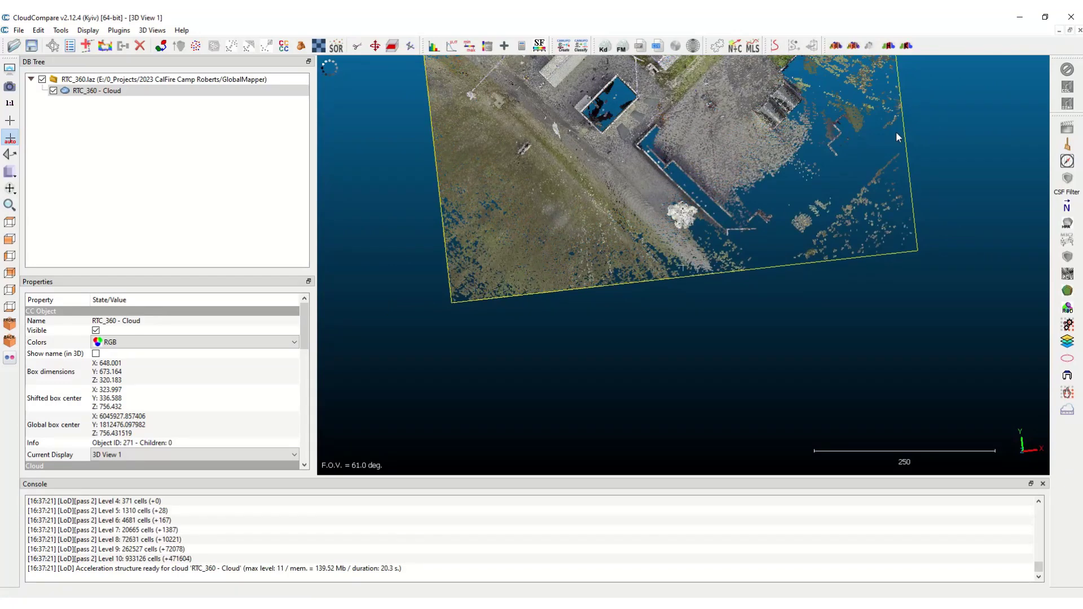
# - Run the CSF filter with Flat terrain and an adjusted cloth resolution in the advanced settings
pyautogui.click(1067, 197)
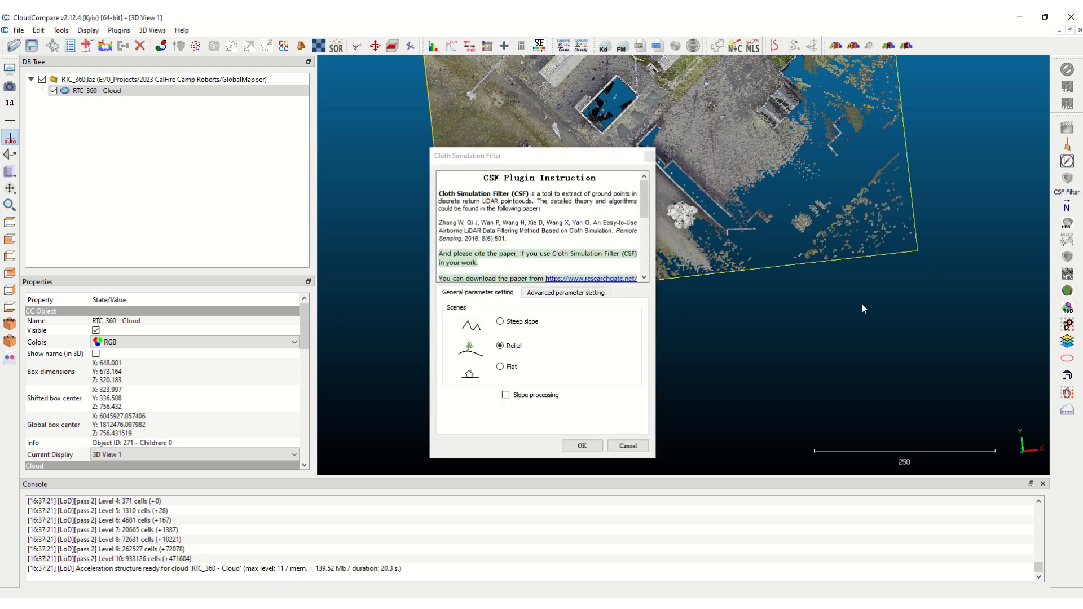
pyautogui.click(500, 368)
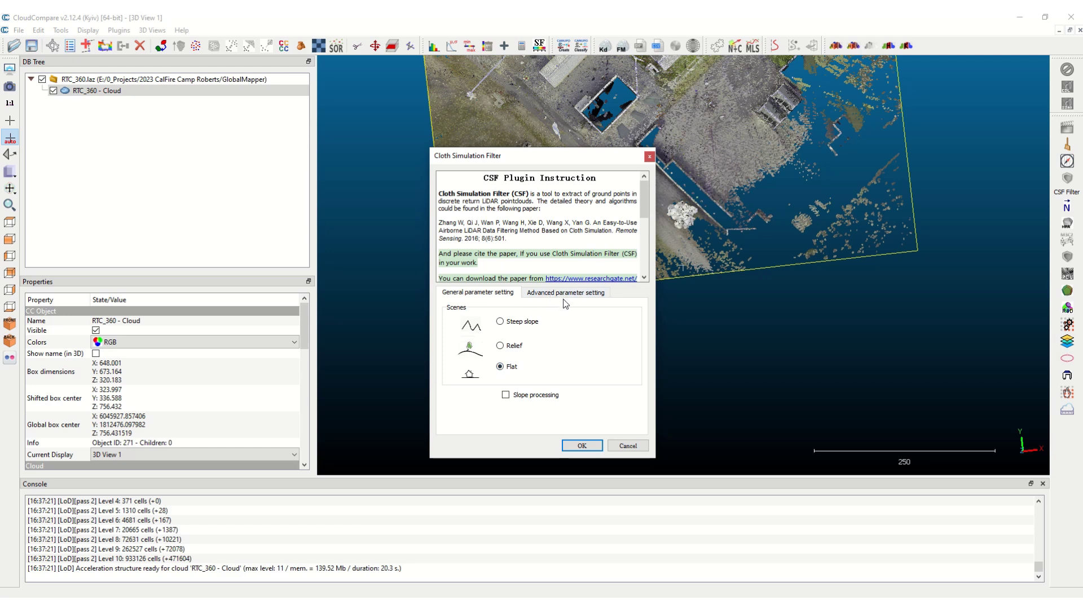
pyautogui.click(576, 295)
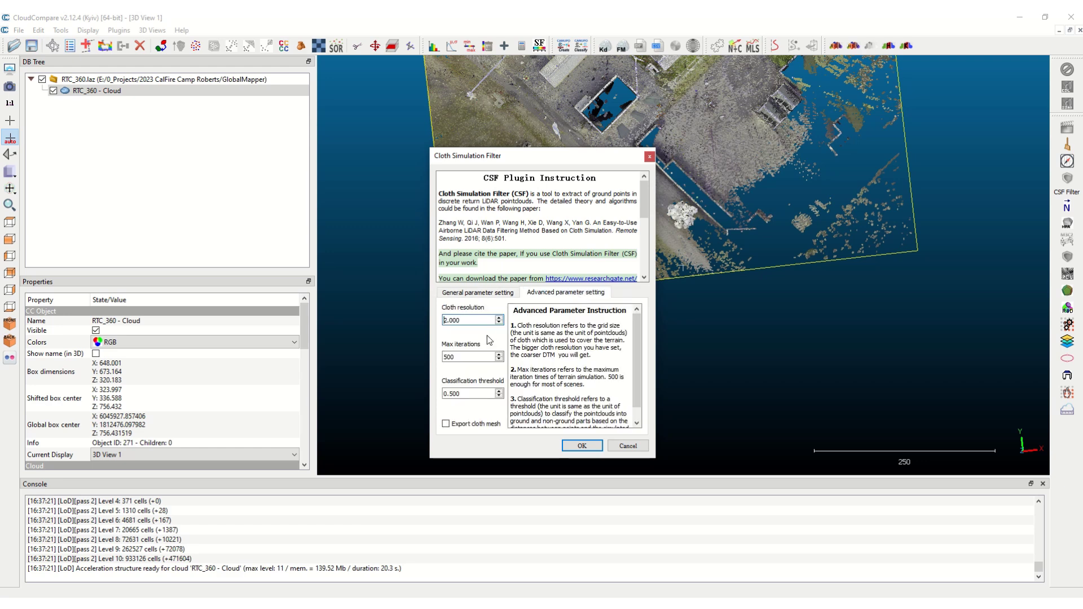
pyautogui.click(466, 321)
pyautogui.click(582, 446)
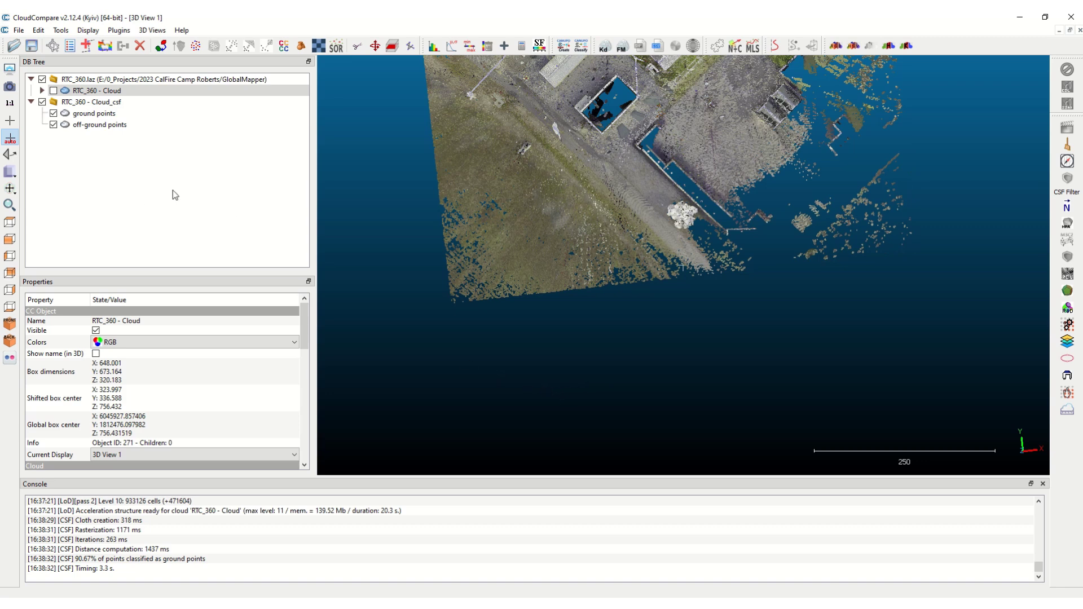
# - Hide off-ground points, center the view on the parking lot, and select ground points
pyautogui.click(82, 92)
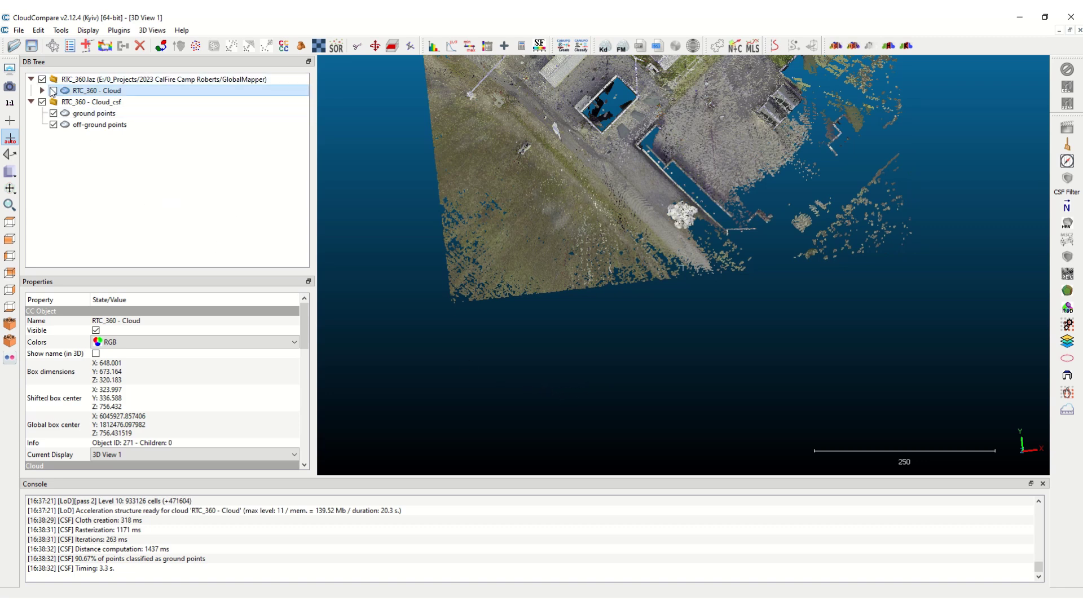
pyautogui.click(53, 124)
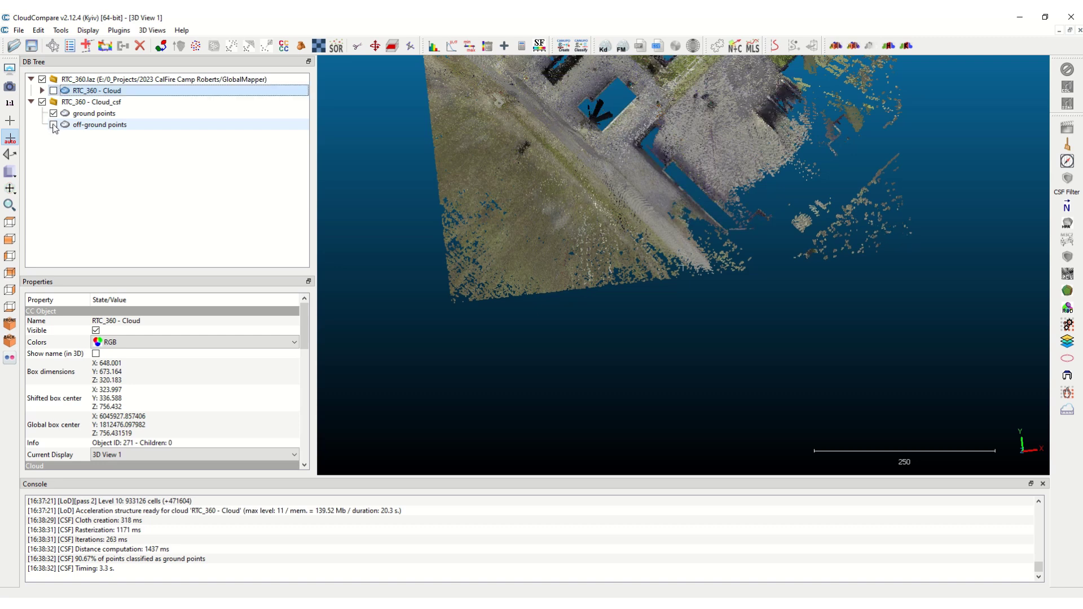
pyautogui.moveTo(665, 194); pyautogui.dragTo(679, 299, button='right')
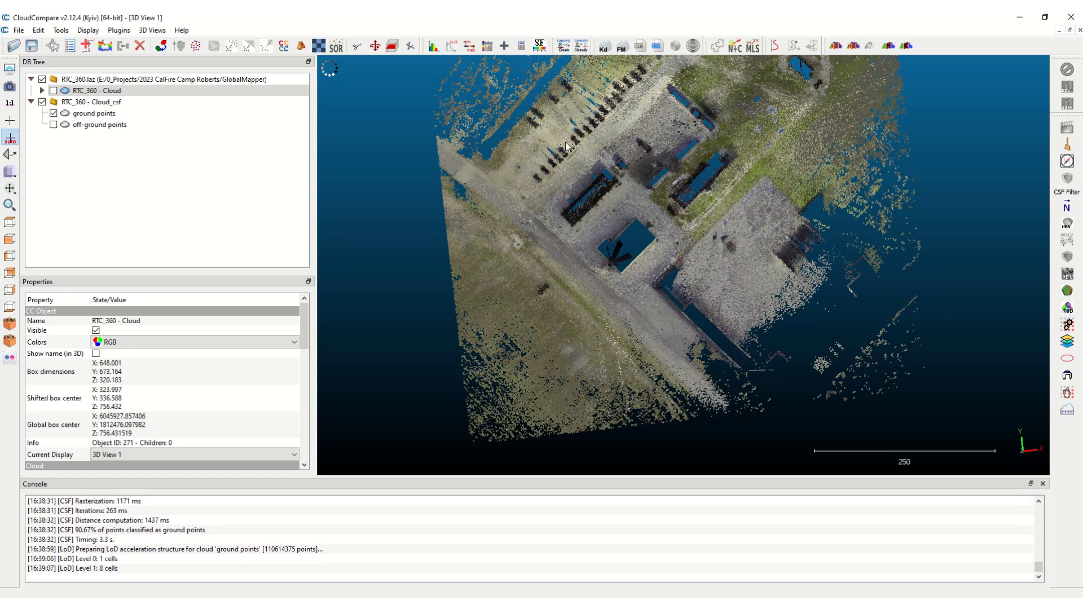
pyautogui.scroll(3, 591, 129)
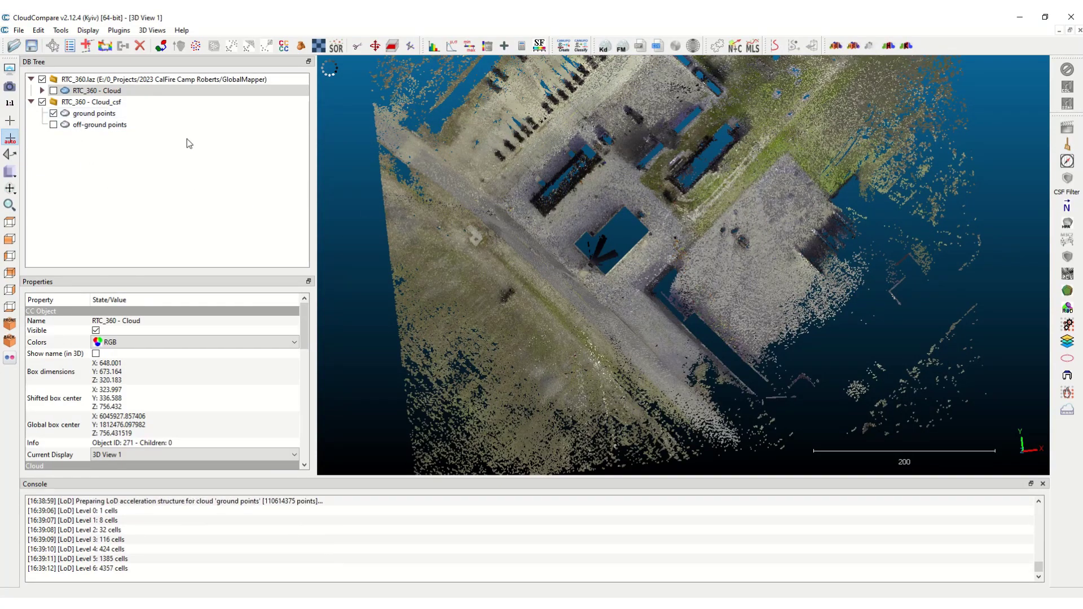
pyautogui.click(103, 115)
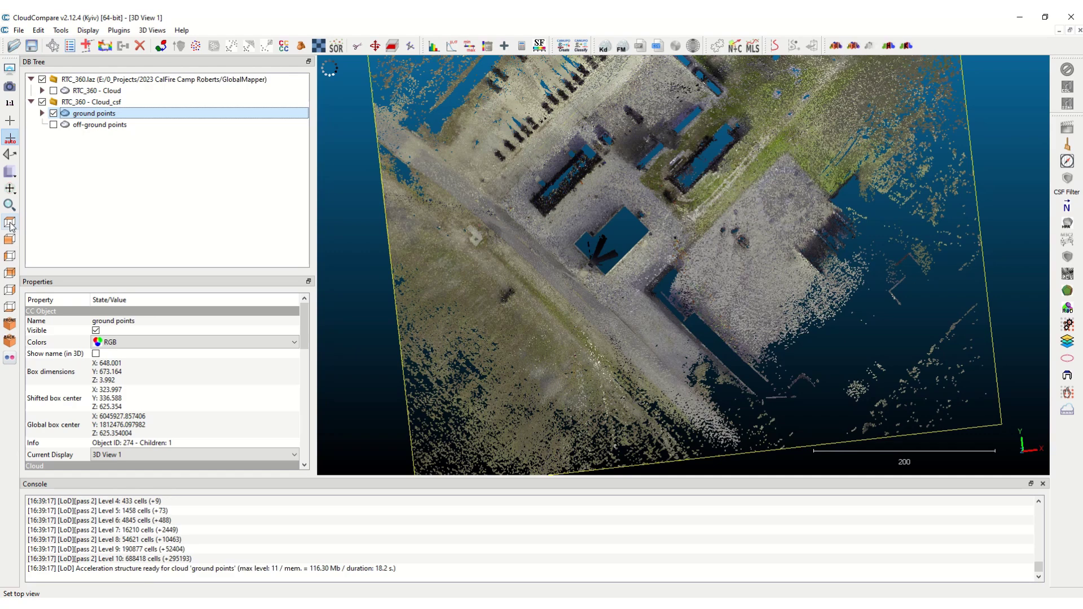
# - View ground points from the front, zoomed on the ground line, with RTC_360 - Cloud shown again
pyautogui.click(10, 240)
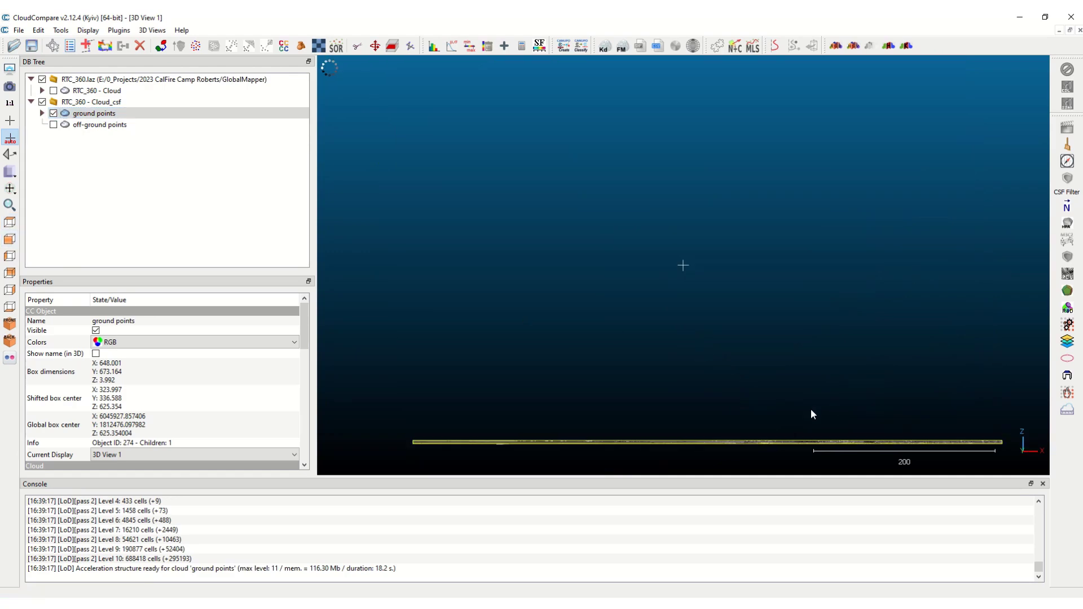
pyautogui.scroll(2, 803, 443)
pyautogui.moveTo(769, 387); pyautogui.dragTo(739, 244, button='right')
pyautogui.scroll(3, 720, 318)
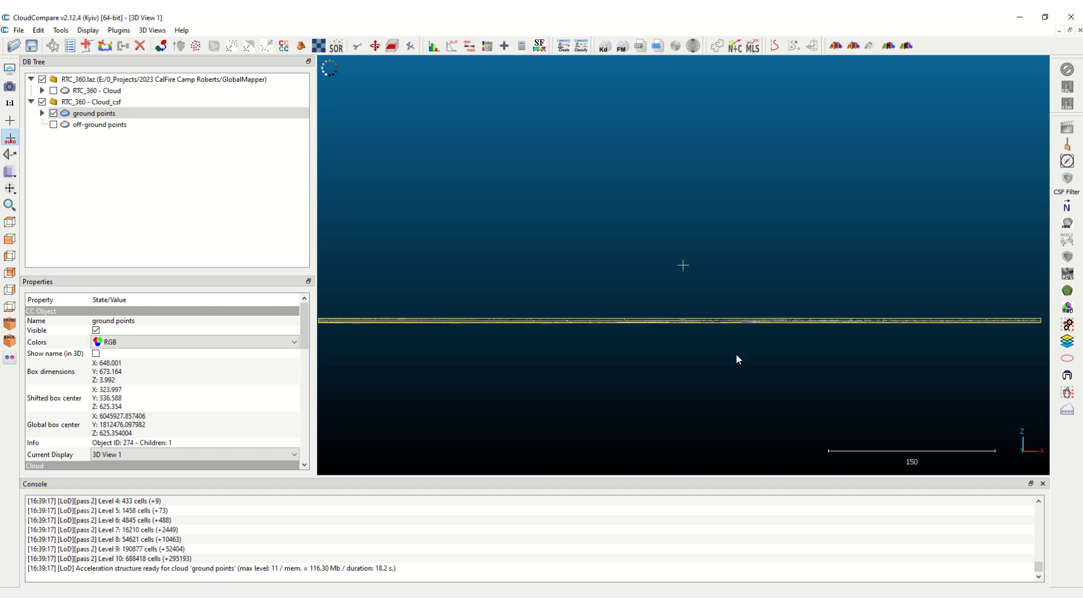
pyautogui.scroll(3, 715, 360)
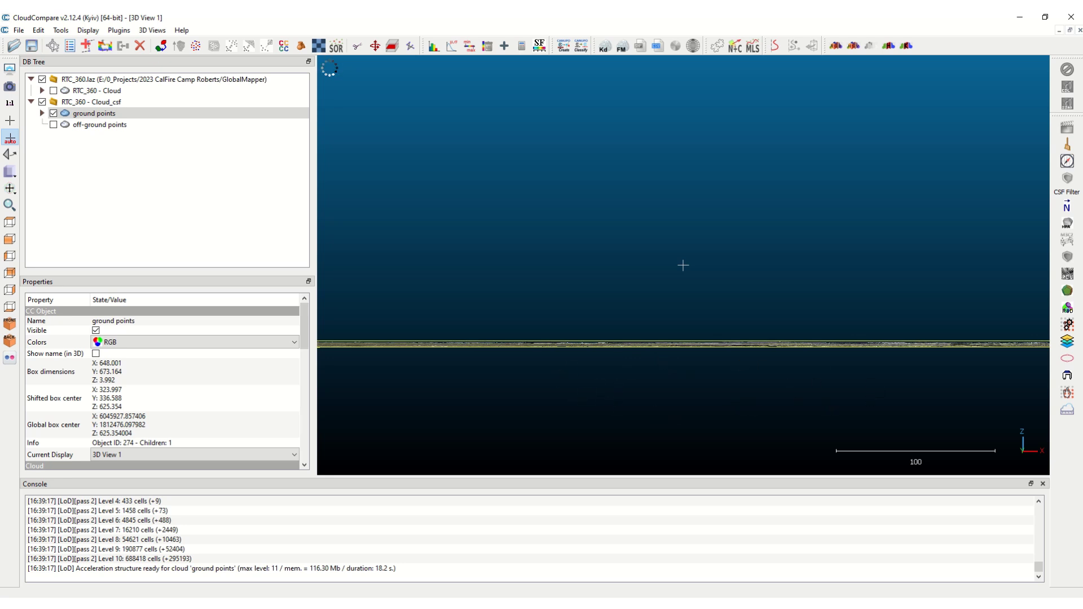
pyautogui.click(54, 91)
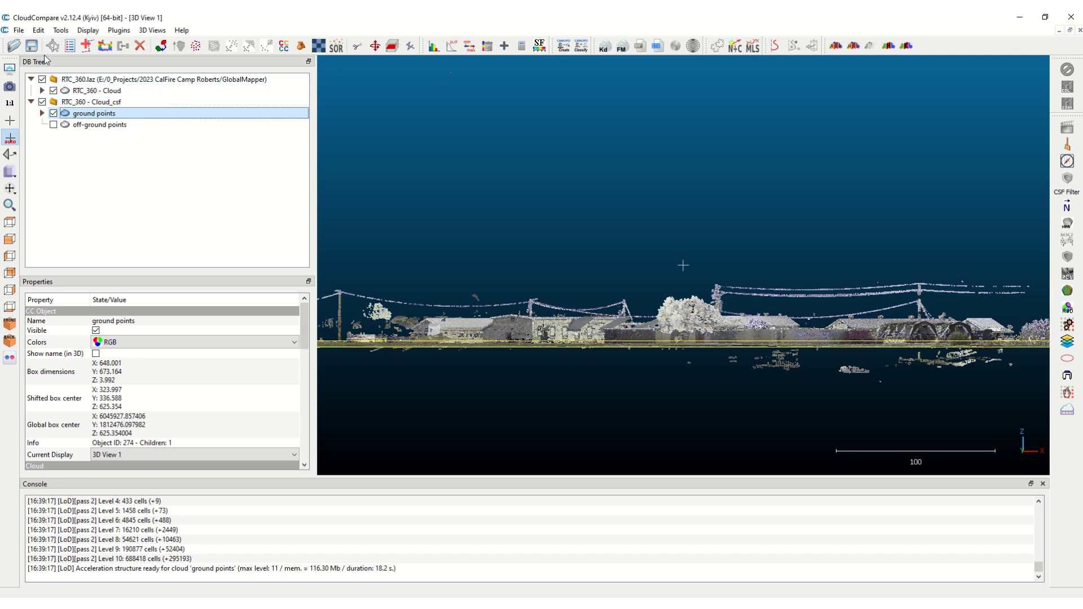
# - Save ground points as 'ground points' in LAS 1.3/1.4 format at original resolution
pyautogui.click(31, 46)
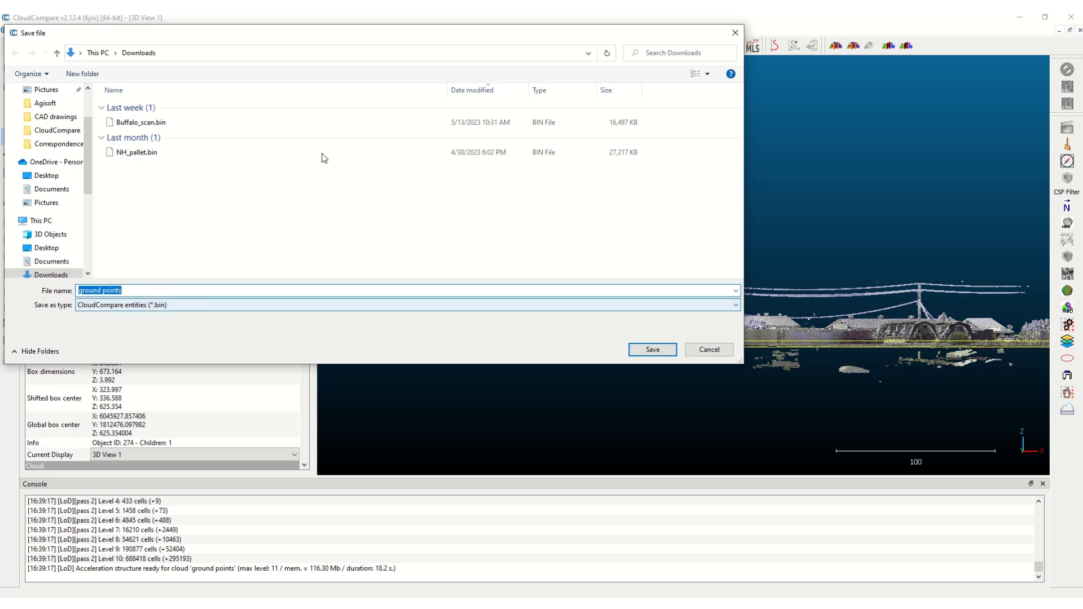
pyautogui.moveTo(339, 39); pyautogui.dragTo(411, 79)
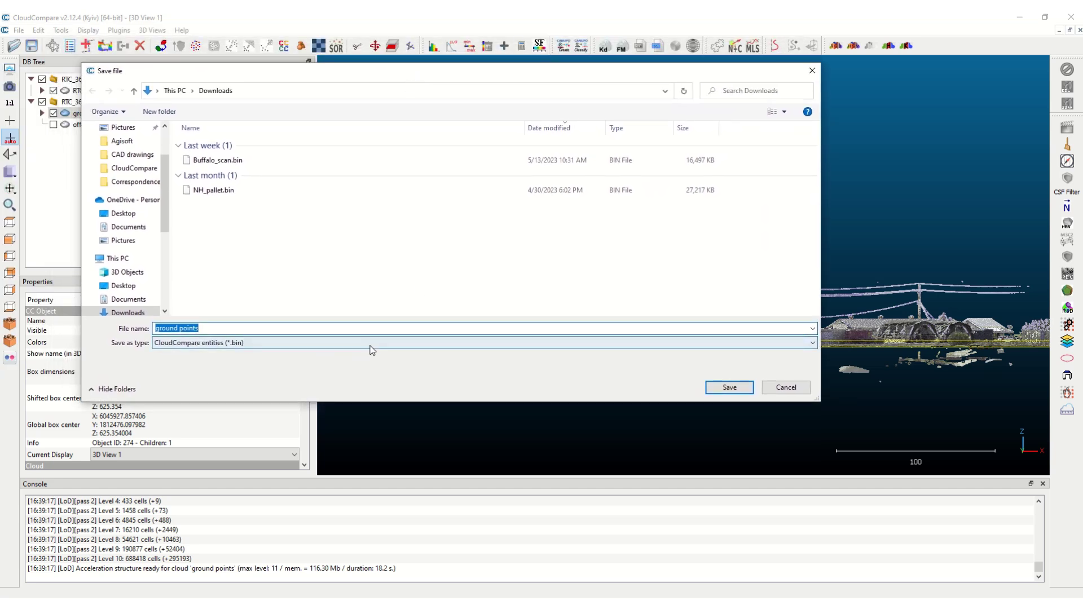
pyautogui.click(448, 345)
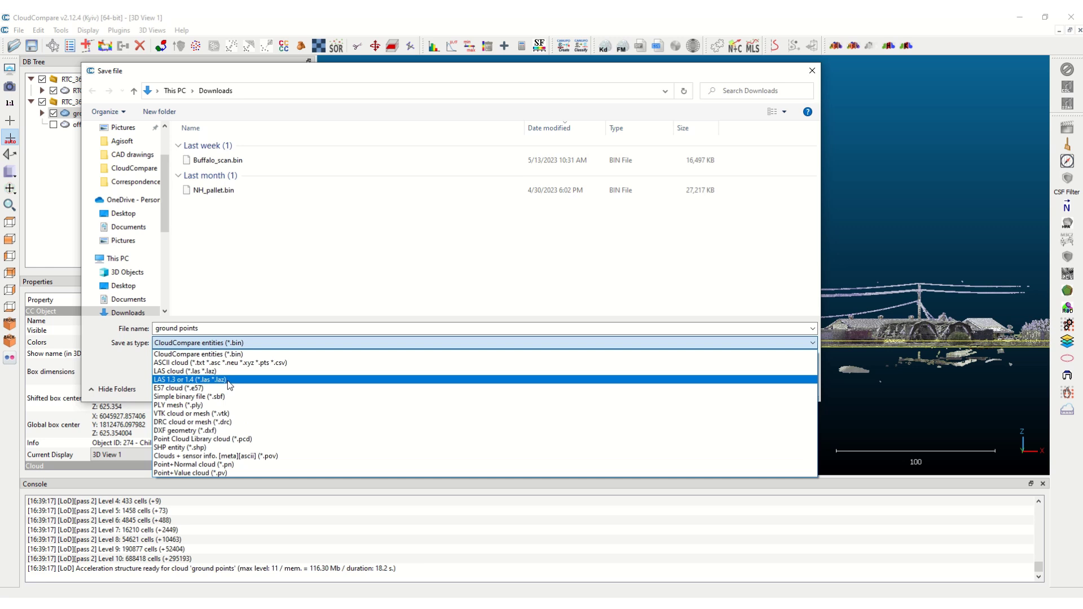
pyautogui.click(228, 380)
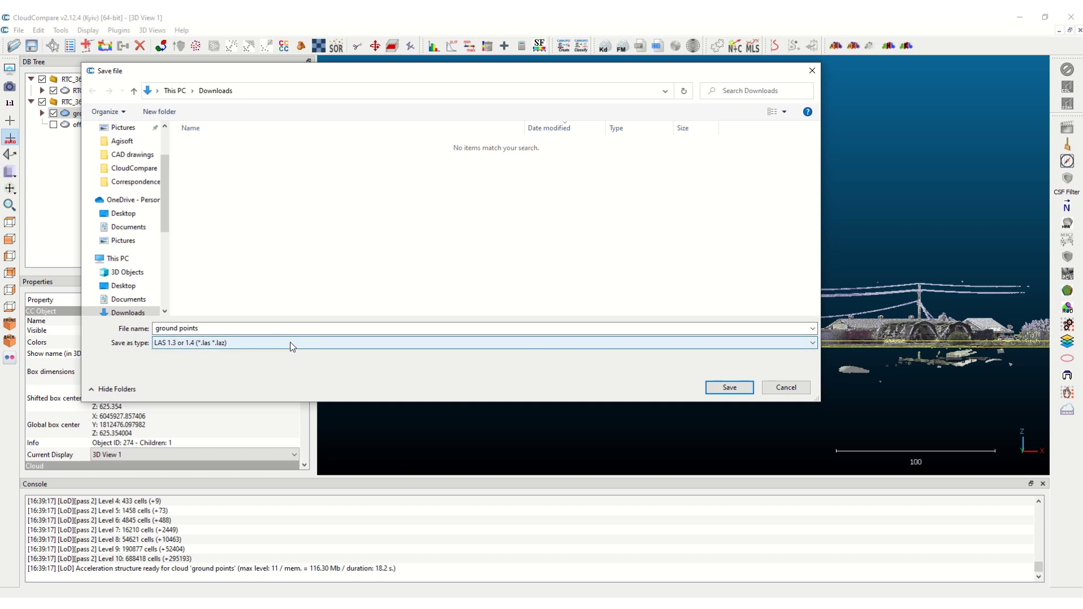
pyautogui.click(730, 388)
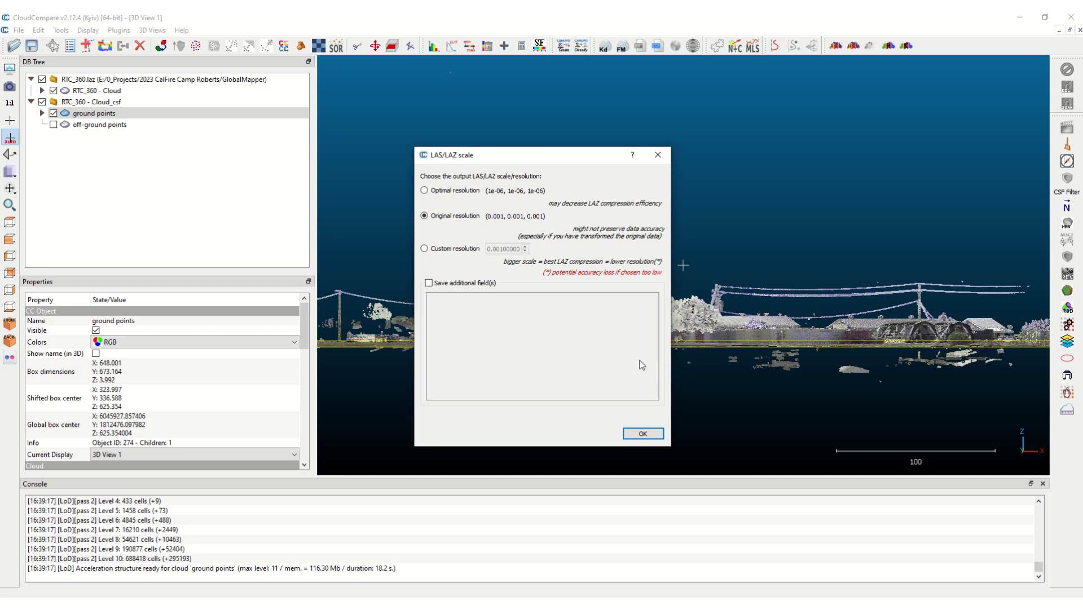
pyautogui.click(644, 433)
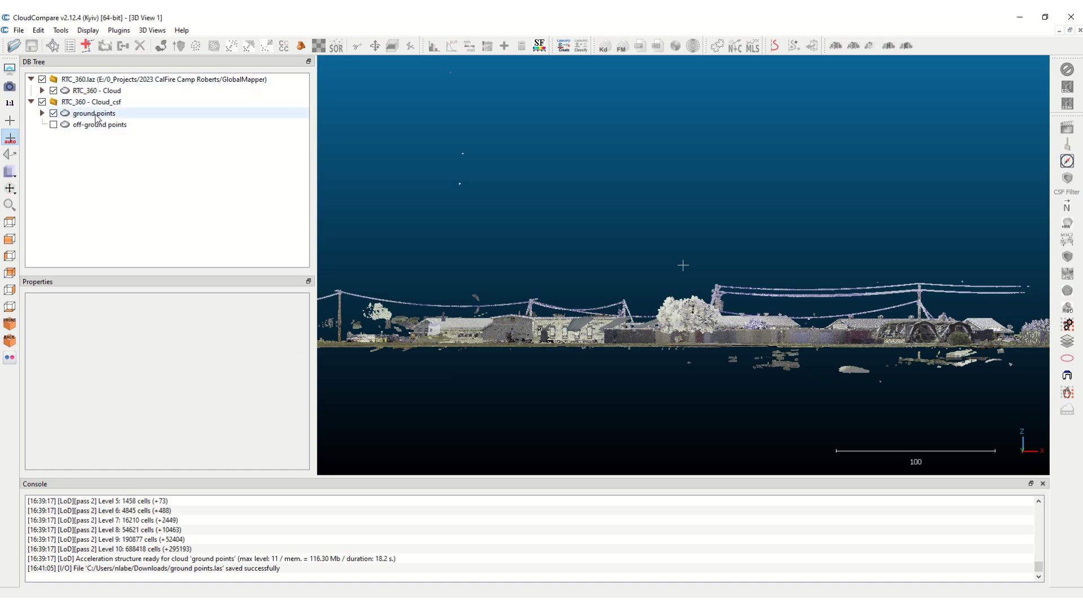
# - Untick ground points and RTC_360 - Cloud, leaving only off-ground points visible
pyautogui.click(94, 113)
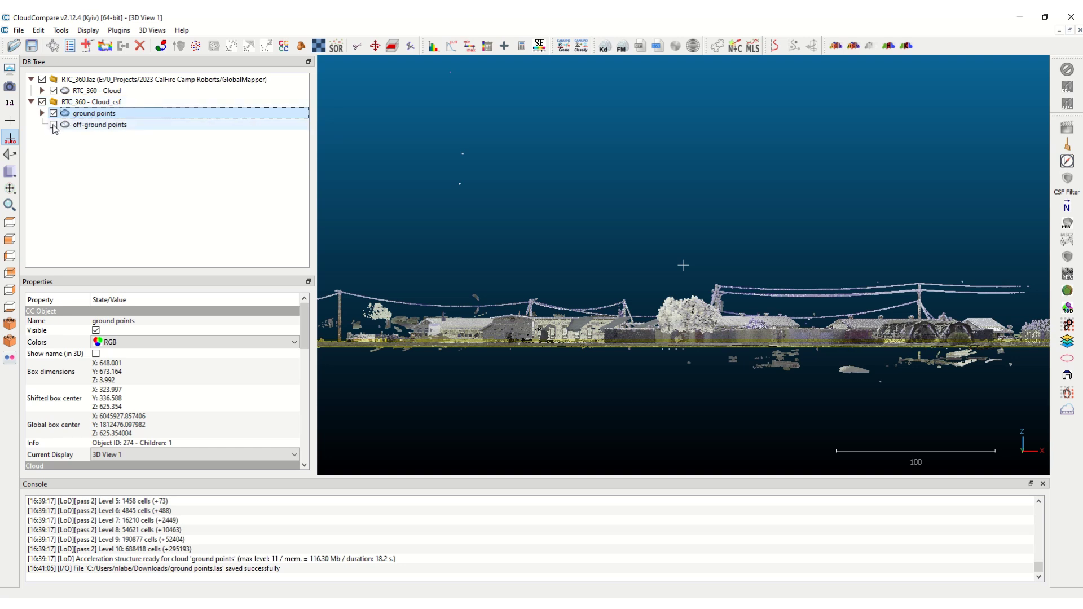
pyautogui.click(53, 113)
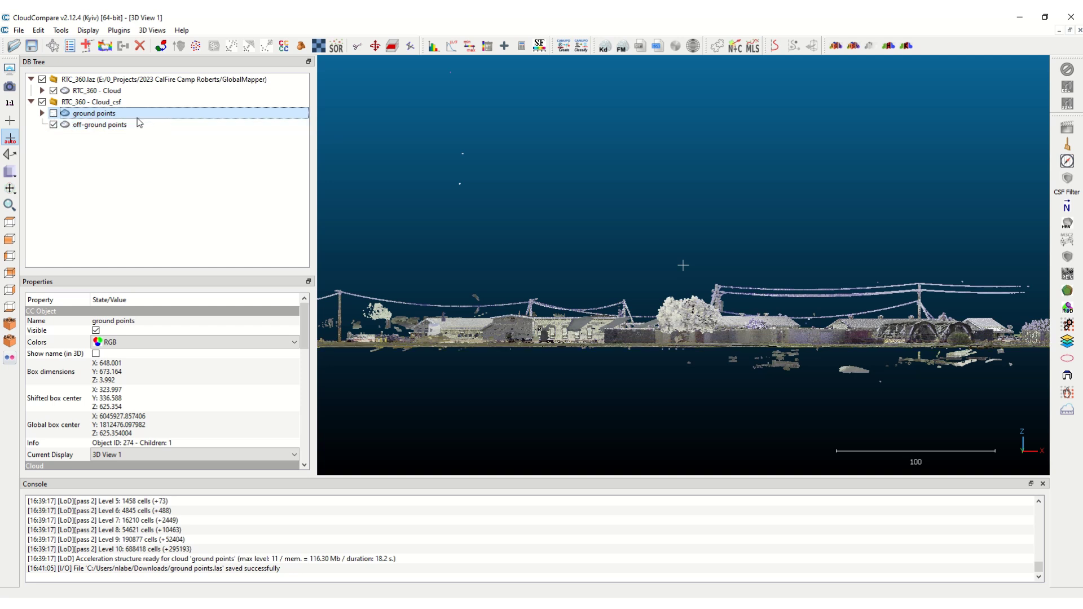
pyautogui.click(53, 91)
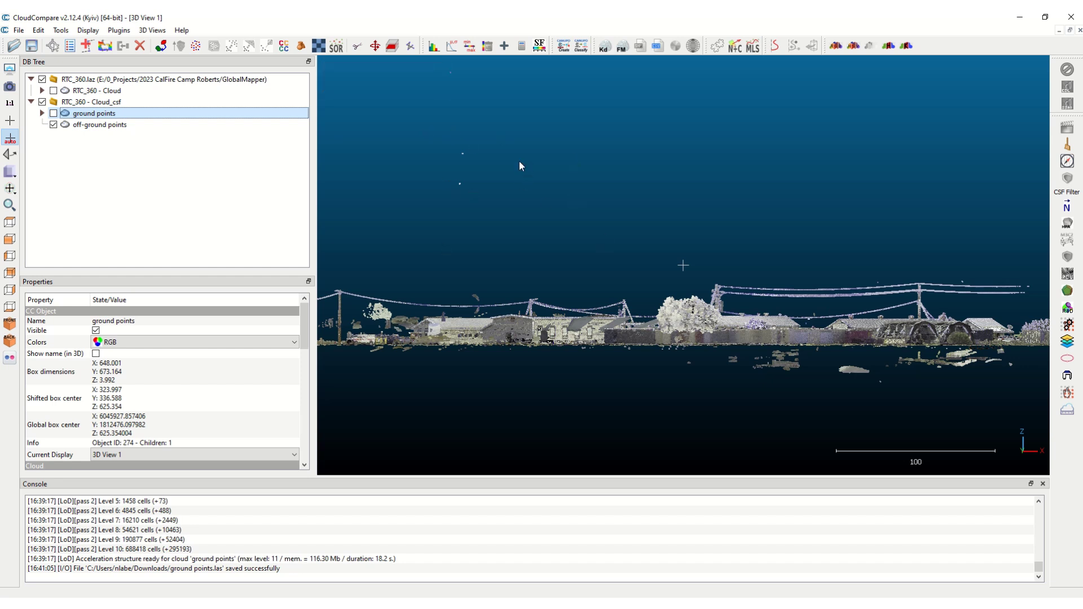
pyautogui.moveTo(483, 84)
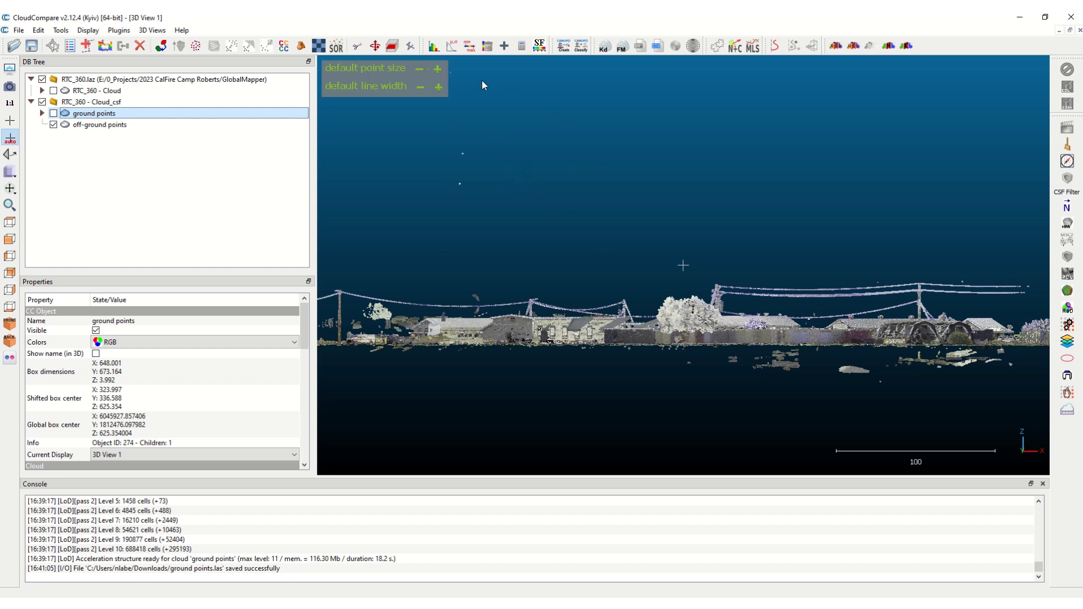
# - Select off-ground points and zoom out until the high-altitude noise above it is visible
pyautogui.click(392, 47)
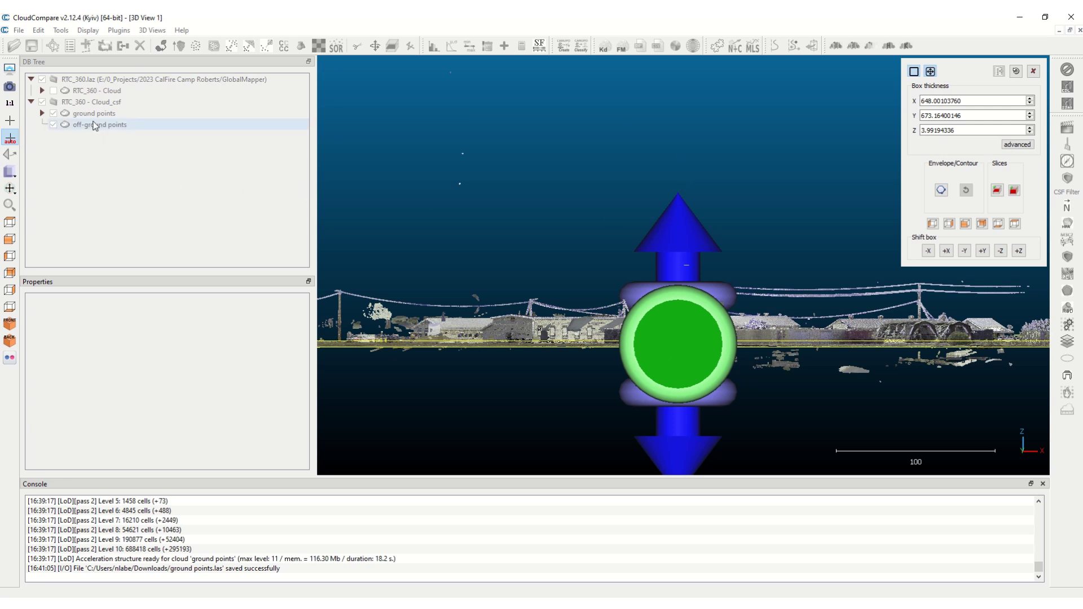
pyautogui.click(1032, 71)
pyautogui.click(83, 125)
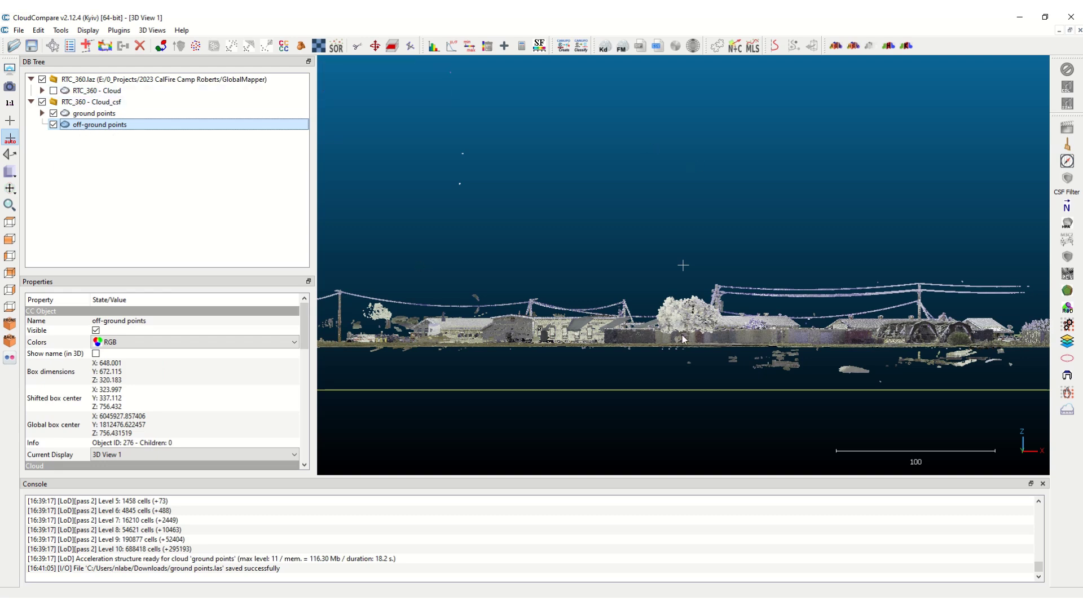
pyautogui.moveTo(644, 237); pyautogui.dragTo(644, 262)
pyautogui.scroll(-3, 633, 198)
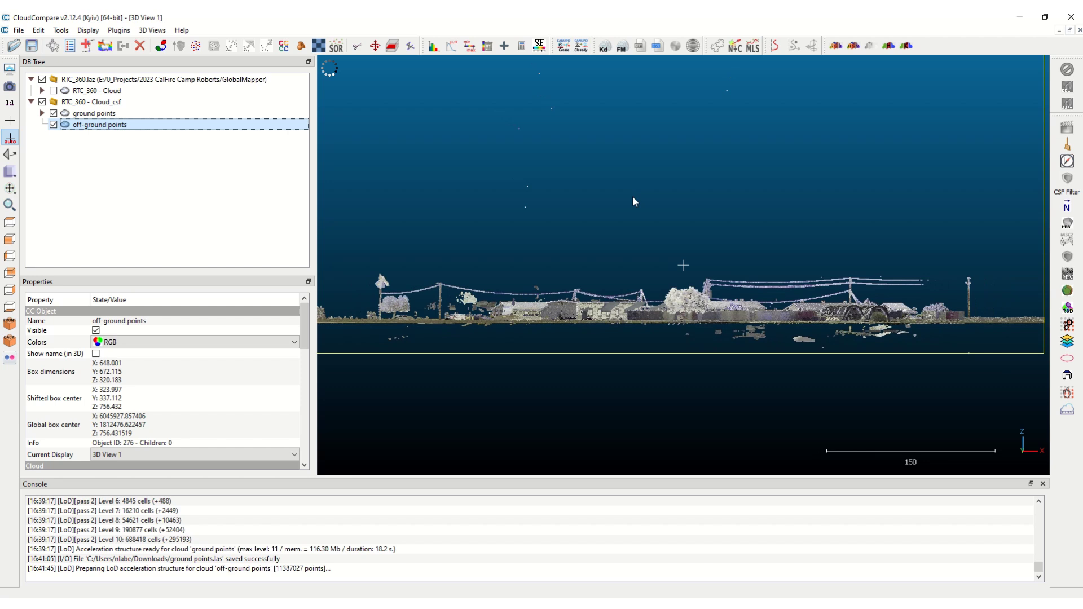
pyautogui.scroll(-3, 633, 197)
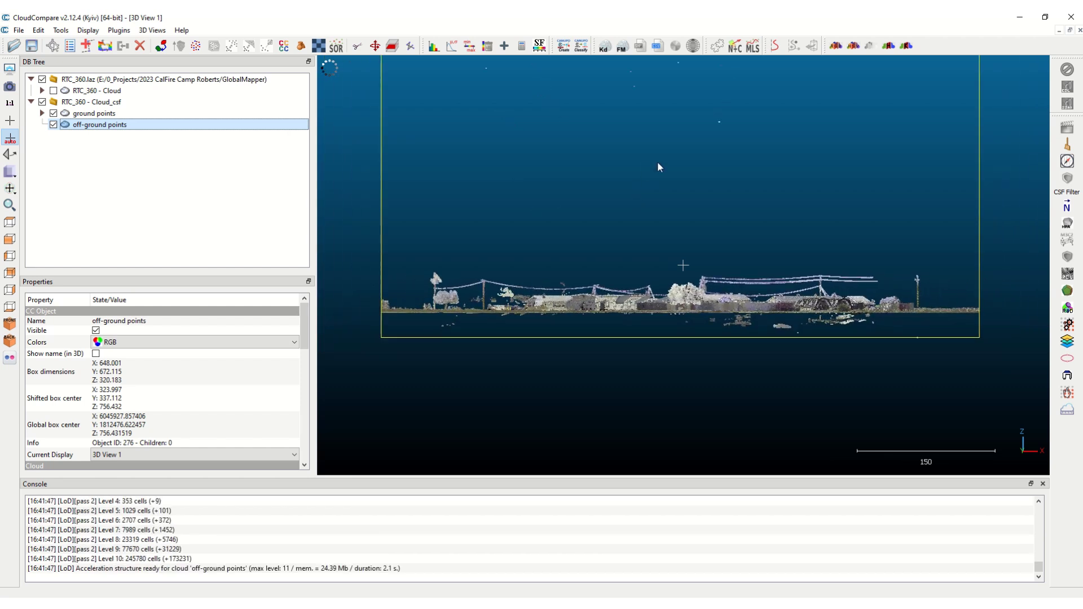
pyautogui.scroll(-1, 680, 104)
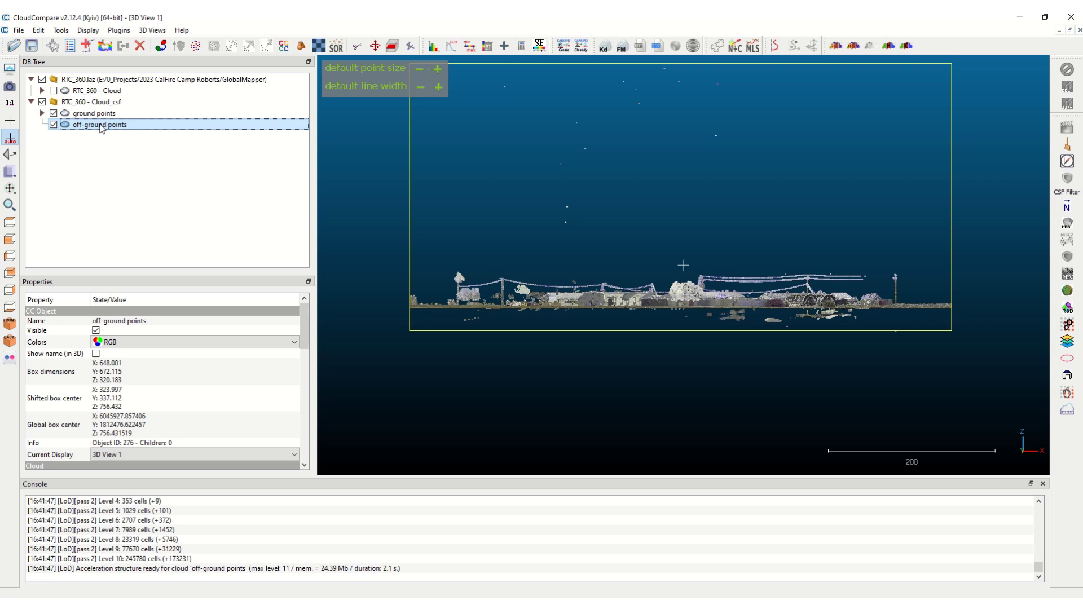
# - Fit a Cross Section box around off-ground points, its top just above the power lines (Z 49.70)
pyautogui.click(392, 47)
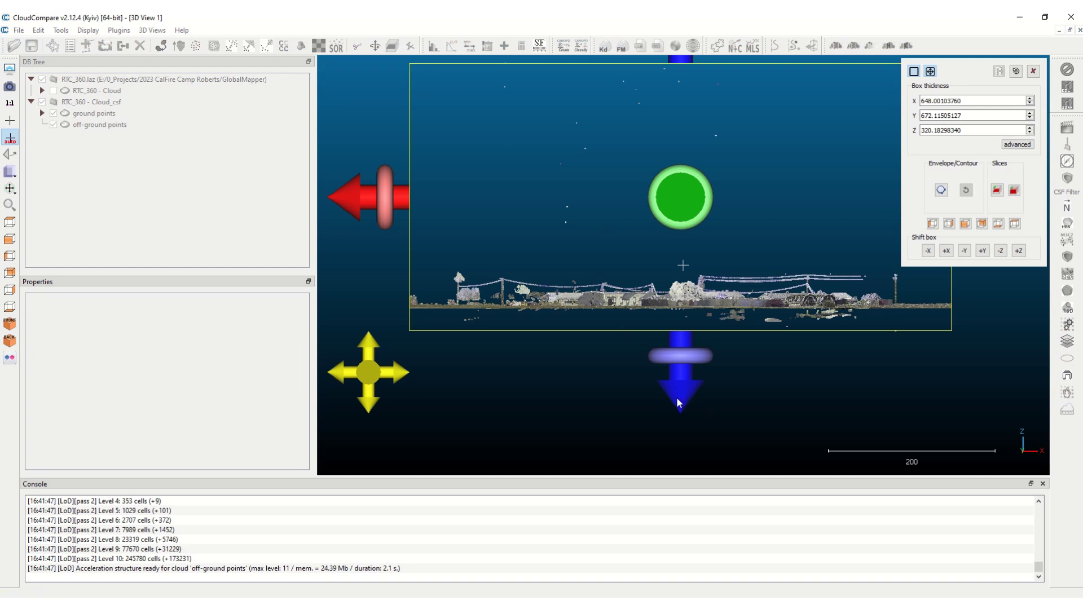
pyautogui.moveTo(680, 396)
pyautogui.mouseDown()
pyautogui.moveTo(680, 407)
pyautogui.moveTo(682, 391)
pyautogui.mouseUp()
pyautogui.moveTo(683, 388); pyautogui.dragTo(686, 379)
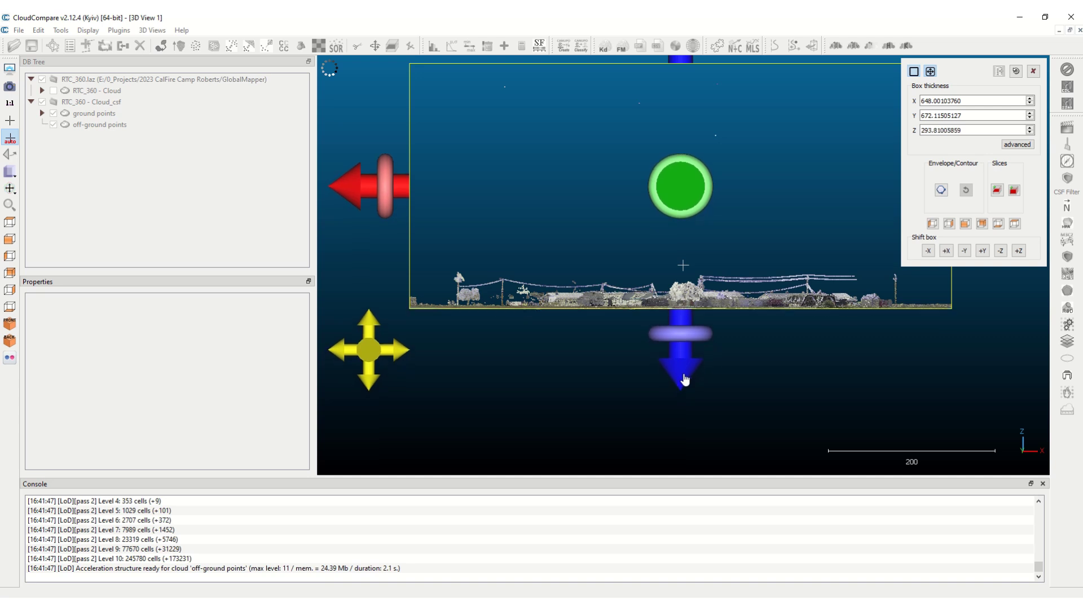
pyautogui.scroll(-2, 790, 127)
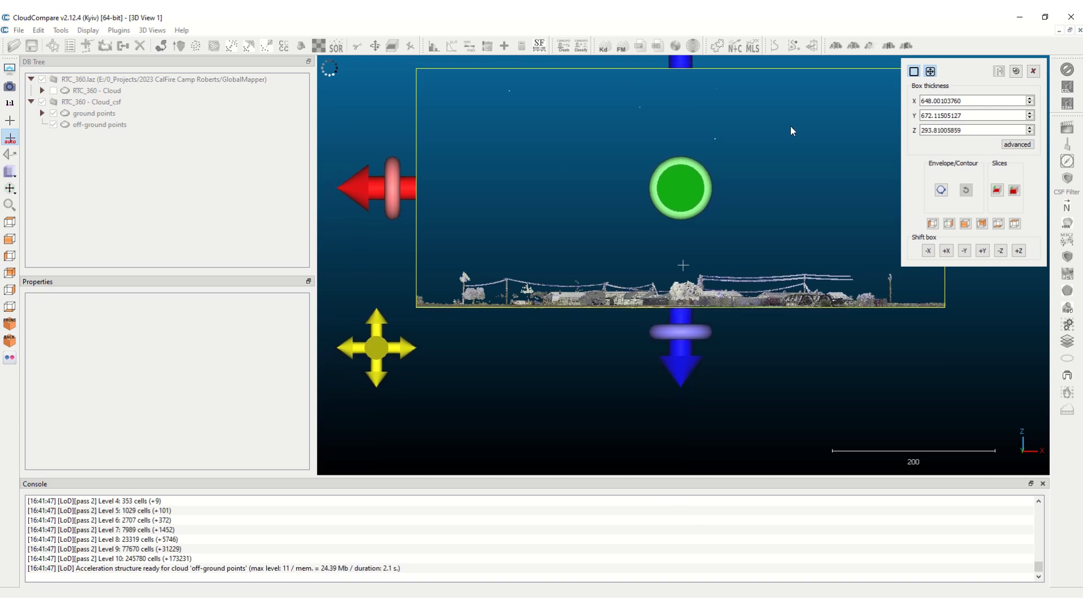
pyautogui.scroll(-2, 759, 82)
pyautogui.scroll(-2, 705, 67)
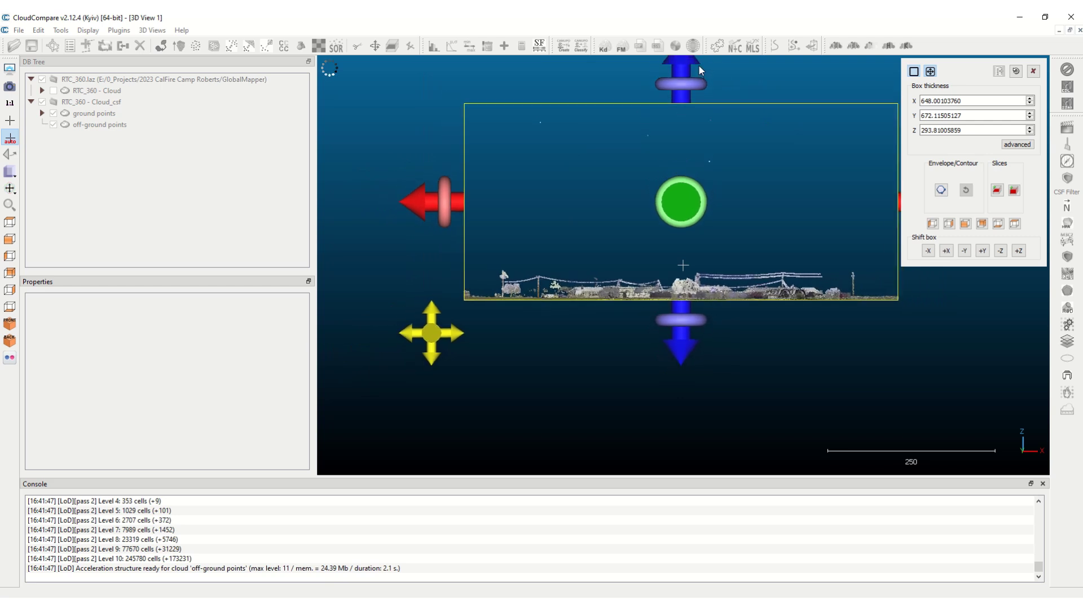
pyautogui.moveTo(682, 59); pyautogui.dragTo(679, 225)
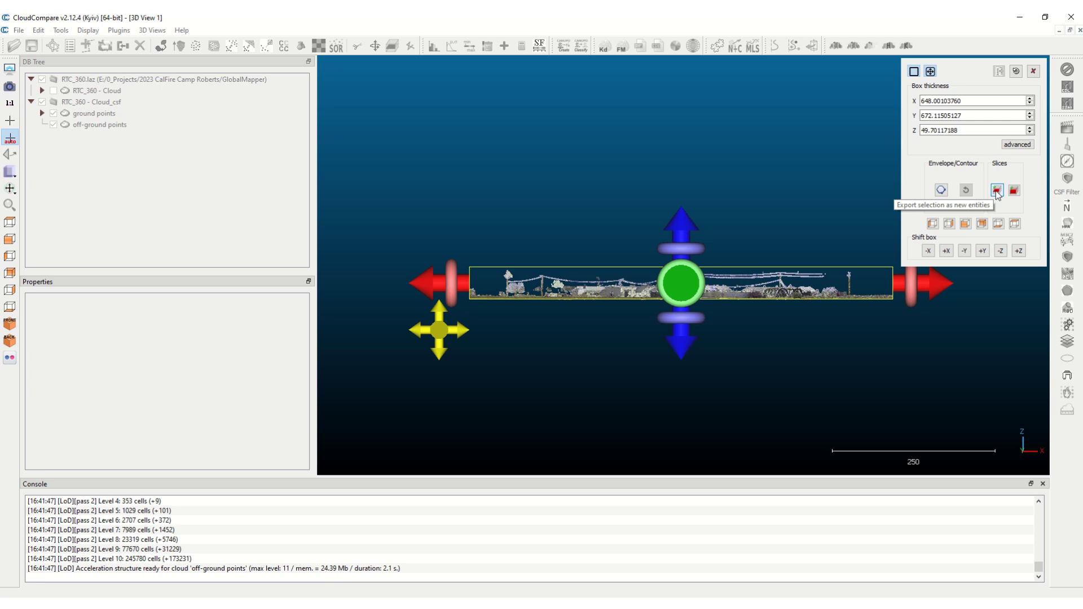
# - Export the clipped points as off-ground points.section, hide the original, and select the new cloud
pyautogui.click(997, 191)
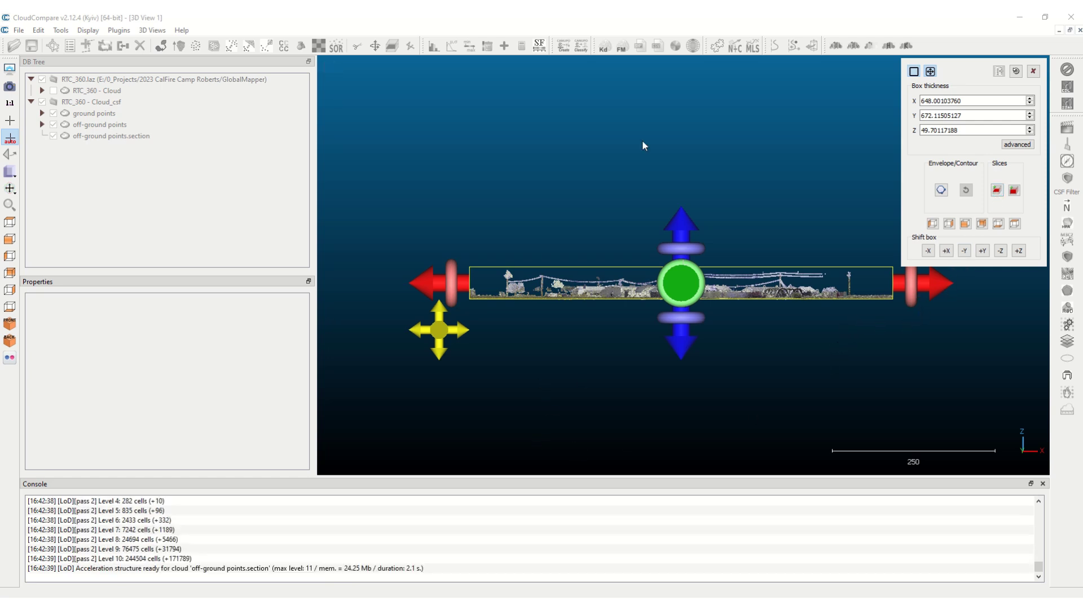
pyautogui.click(1034, 71)
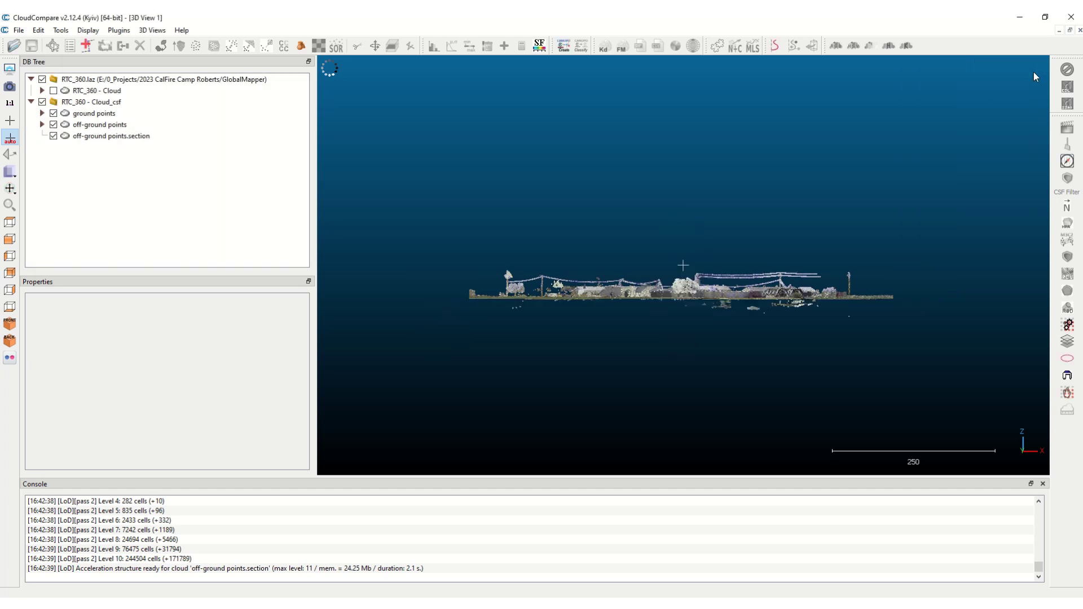
pyautogui.click(53, 125)
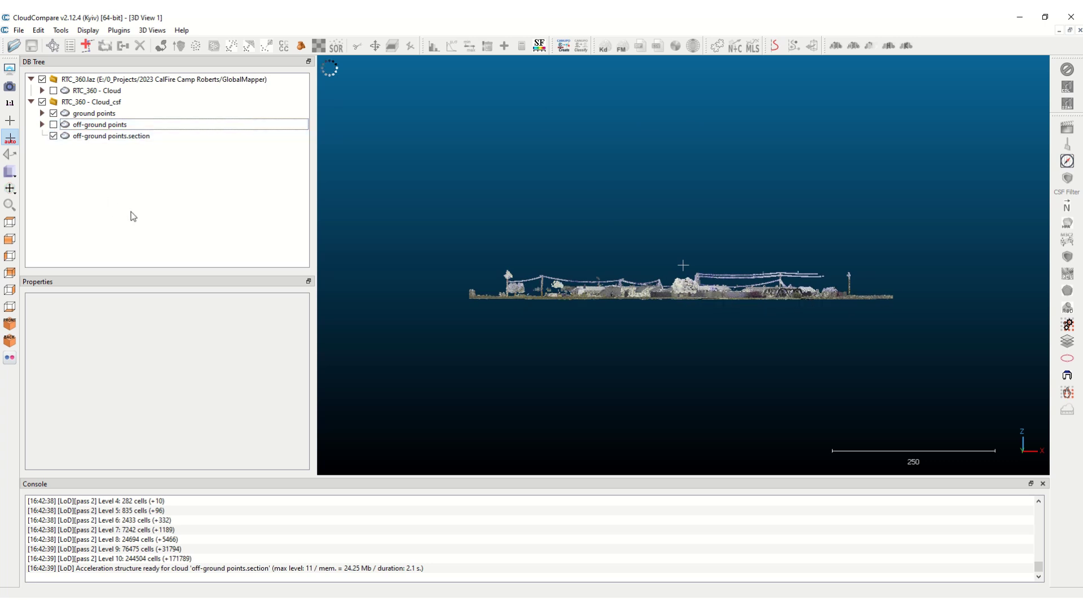
pyautogui.click(92, 138)
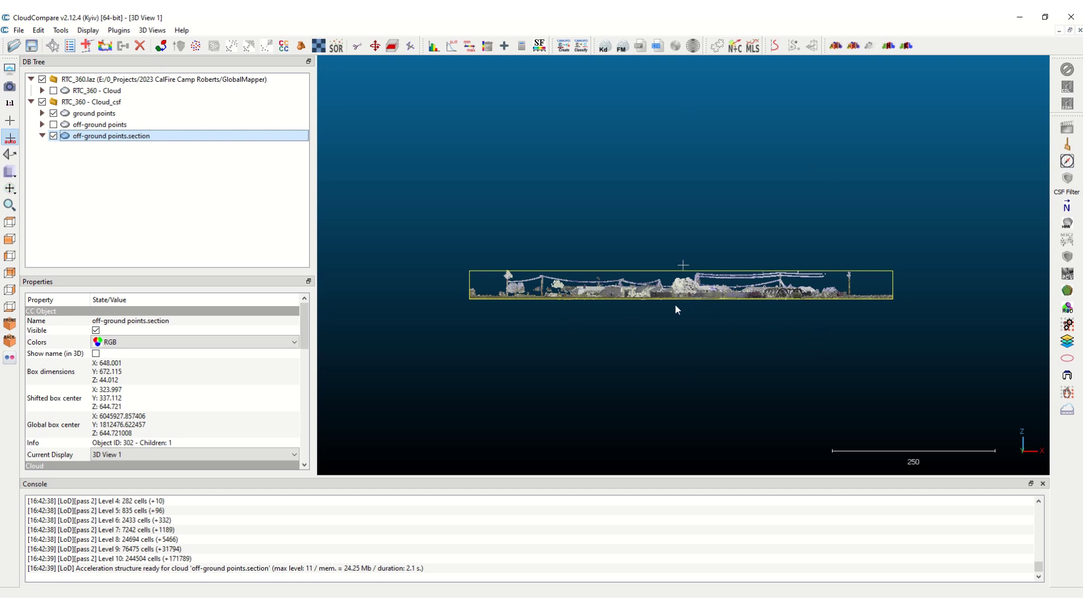
# - Hide the off-ground points.section and ground points clouds, leaving only off-ground points visible
pyautogui.scroll(3, 669, 305)
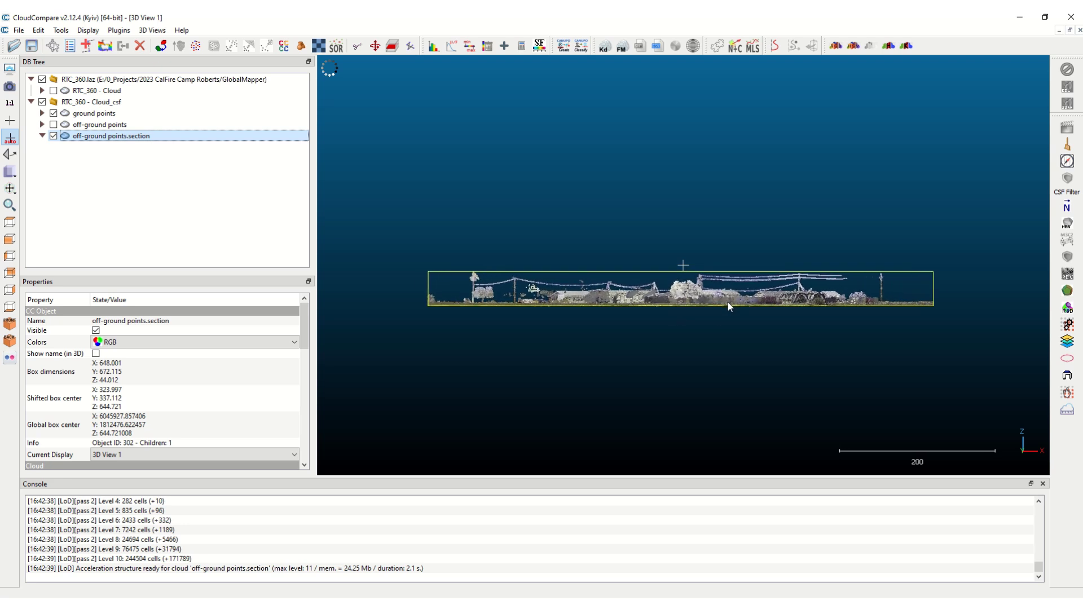
pyautogui.scroll(1, 719, 313)
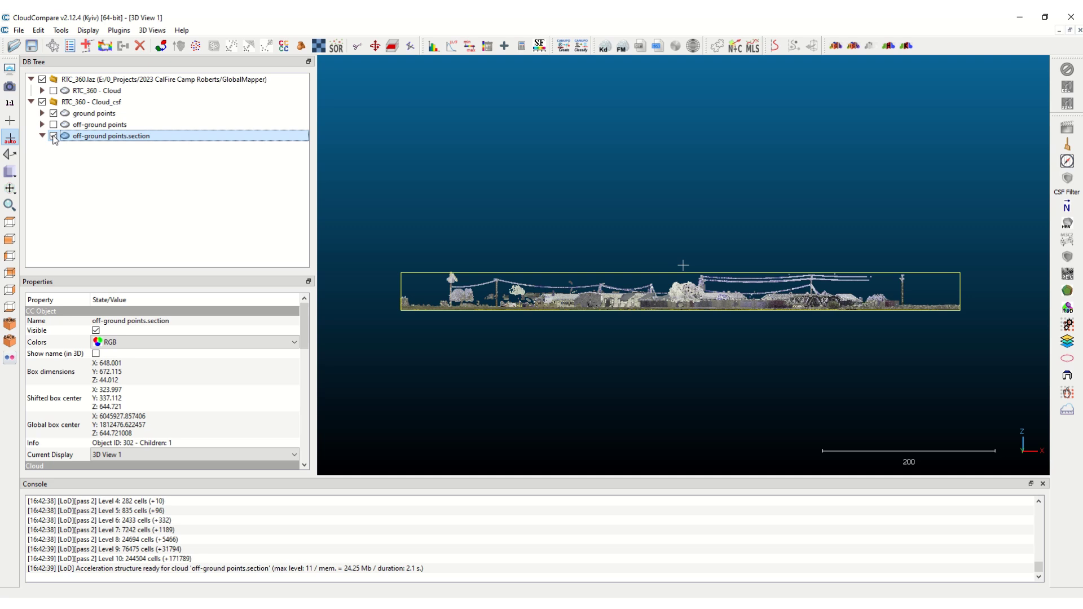
pyautogui.click(54, 137)
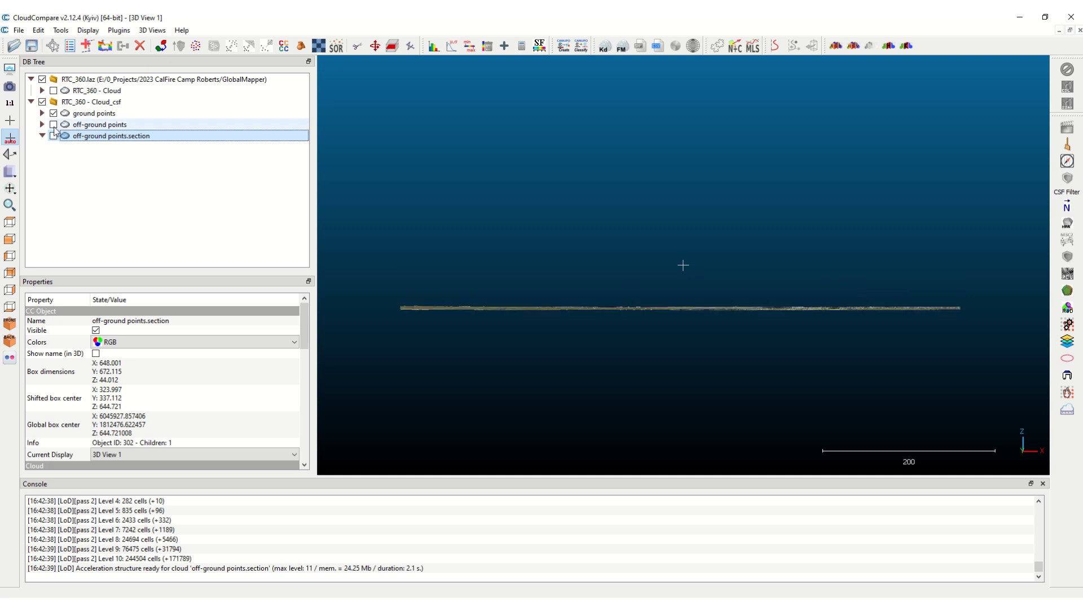
pyautogui.click(54, 124)
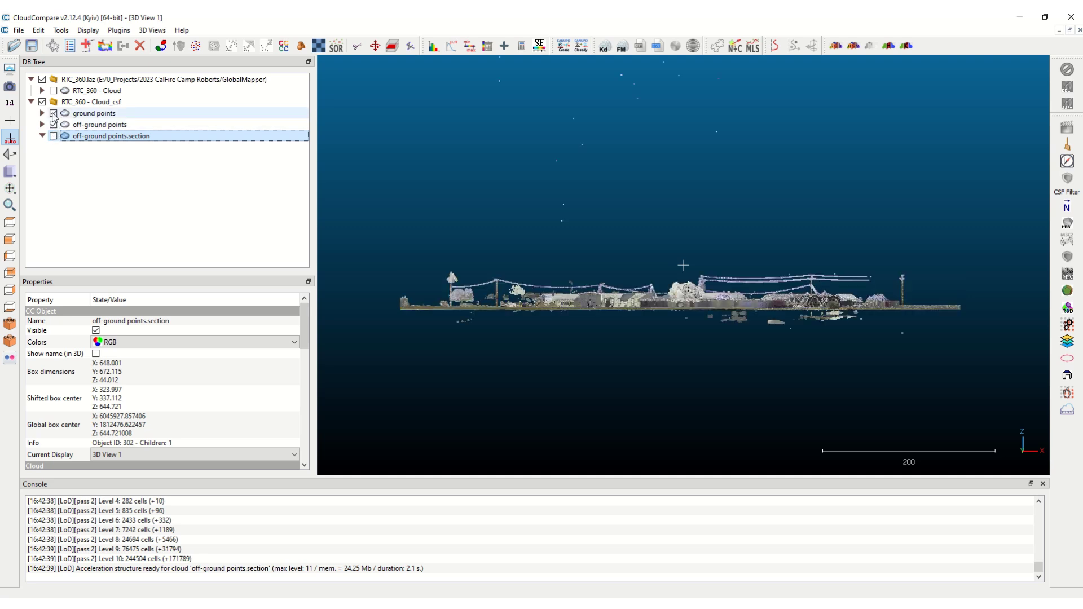
pyautogui.click(53, 113)
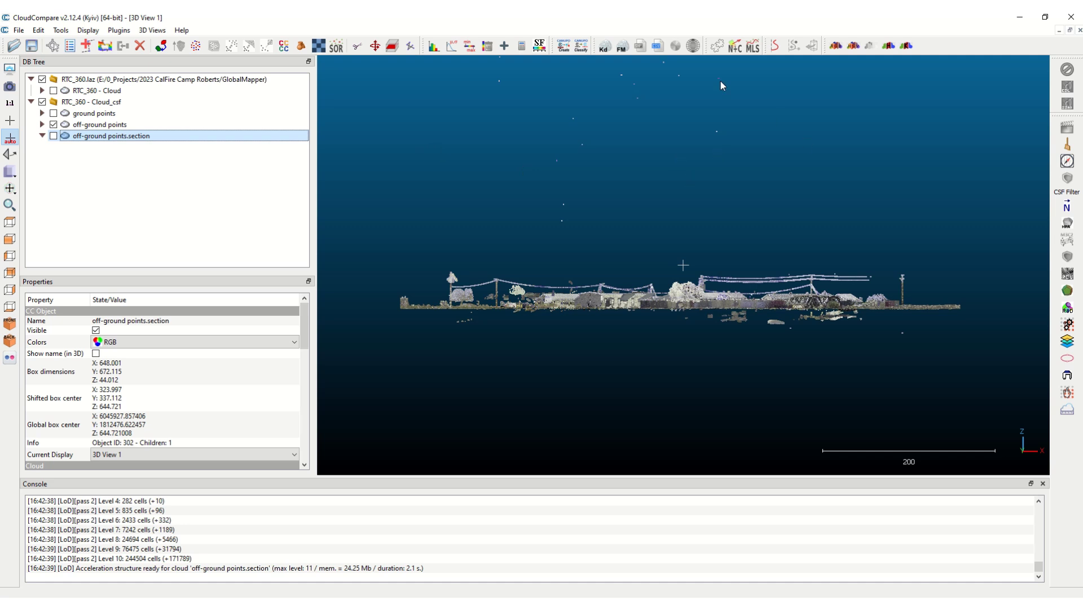
pyautogui.moveTo(461, 131)
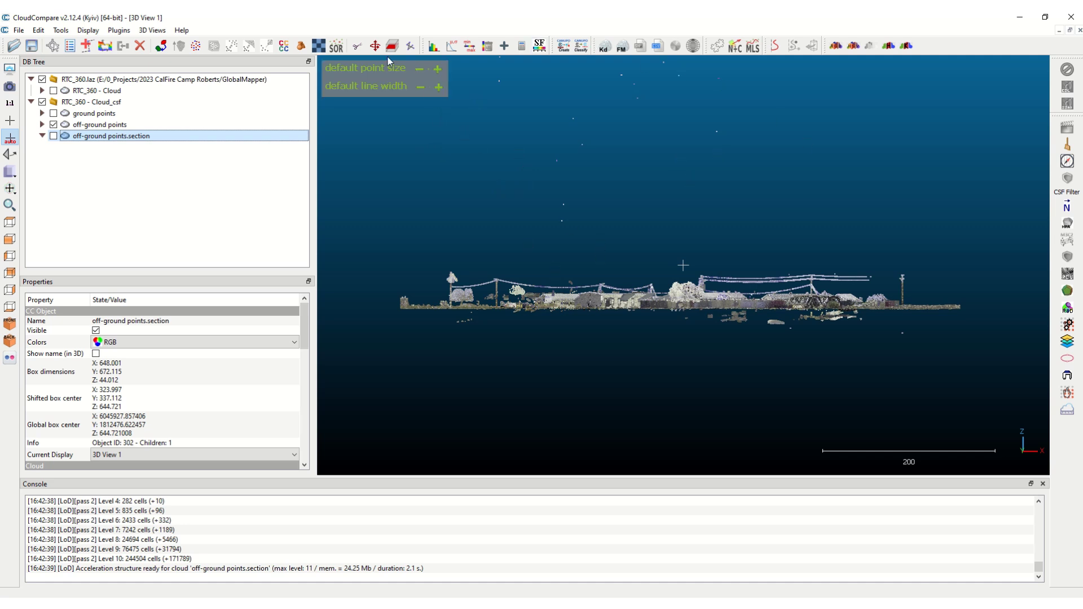
pyautogui.click(357, 48)
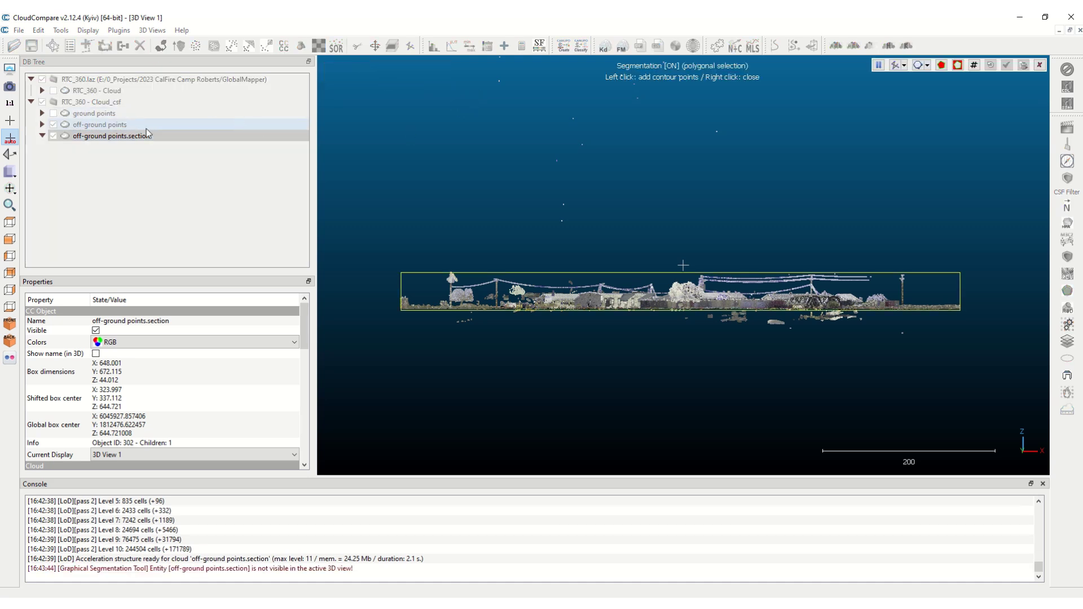
pyautogui.click(107, 136)
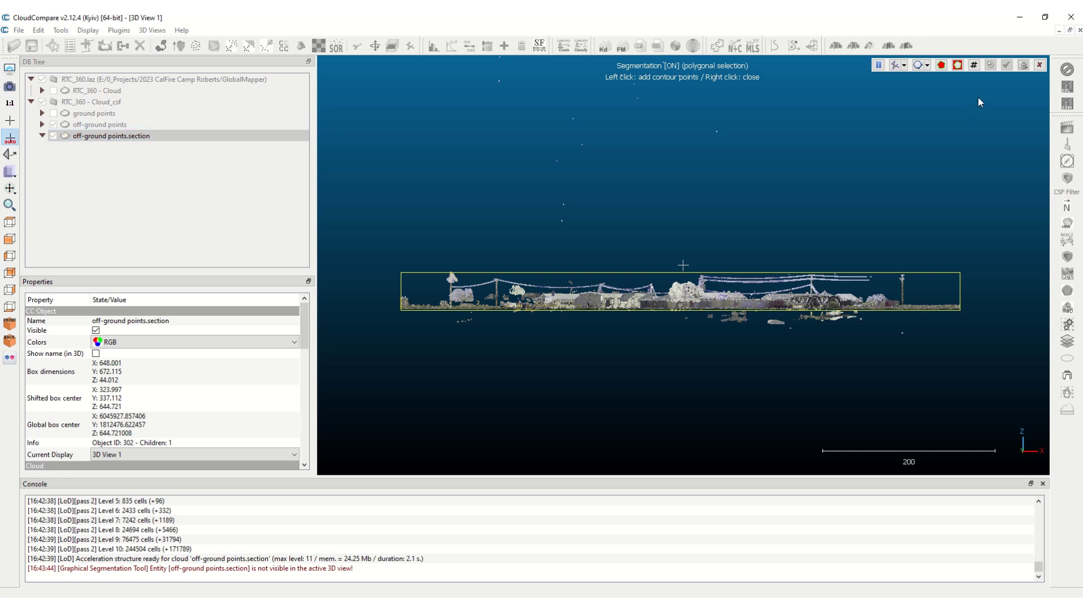
pyautogui.click(1039, 65)
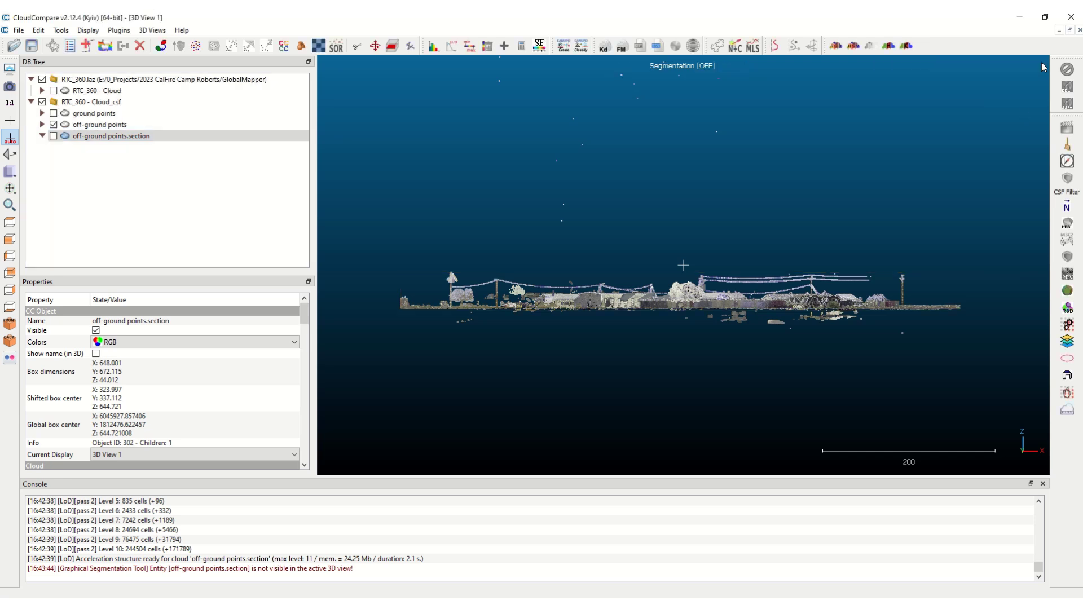
pyautogui.click(99, 125)
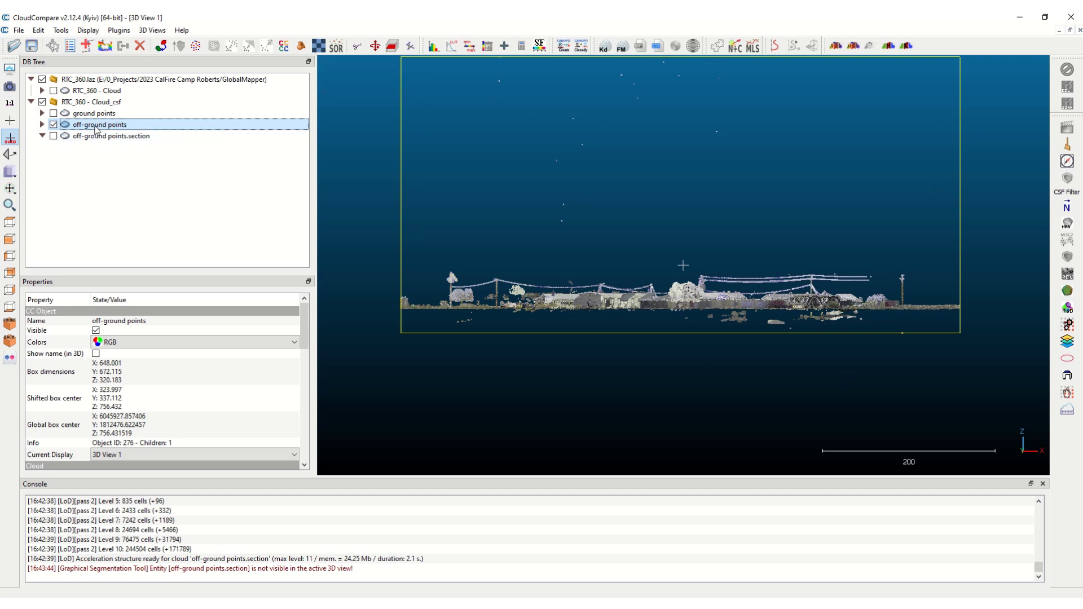
pyautogui.click(357, 47)
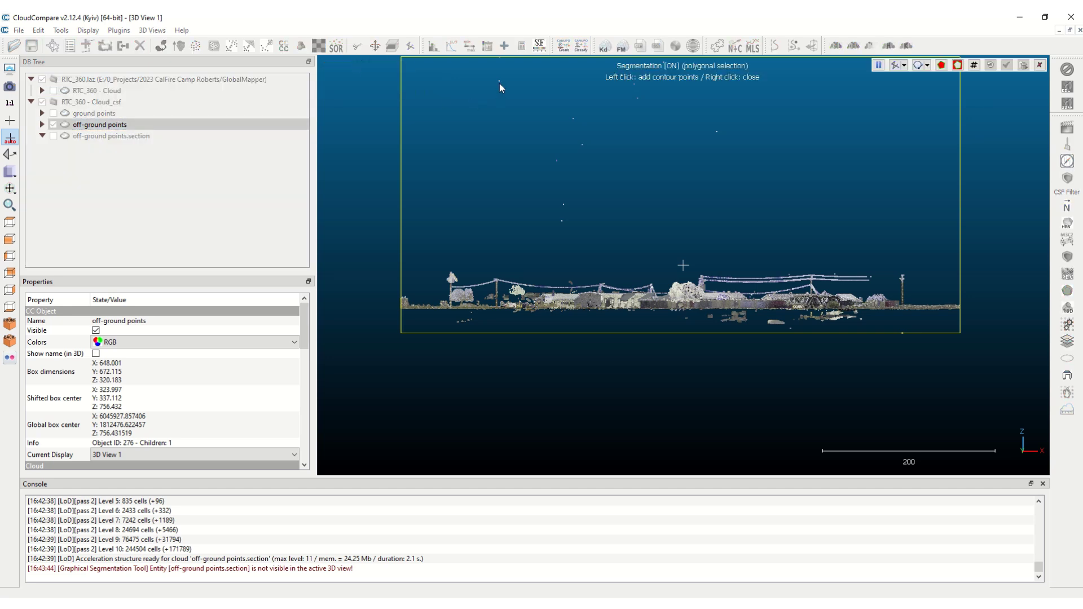
pyautogui.click(481, 71)
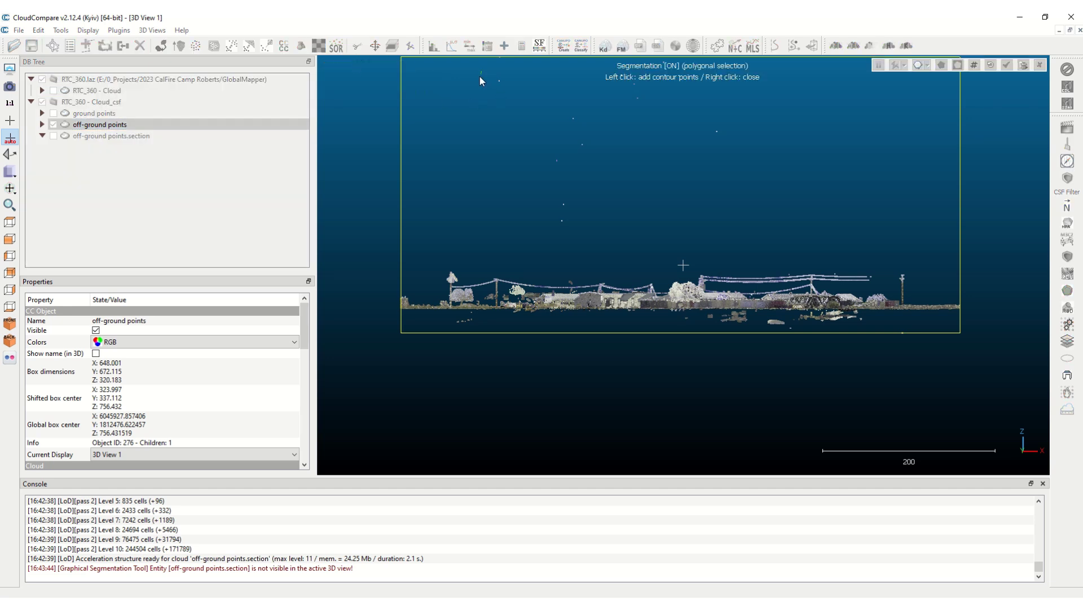
pyautogui.click(477, 114)
pyautogui.click(516, 218)
pyautogui.click(570, 255)
pyautogui.click(657, 235)
pyautogui.click(794, 235)
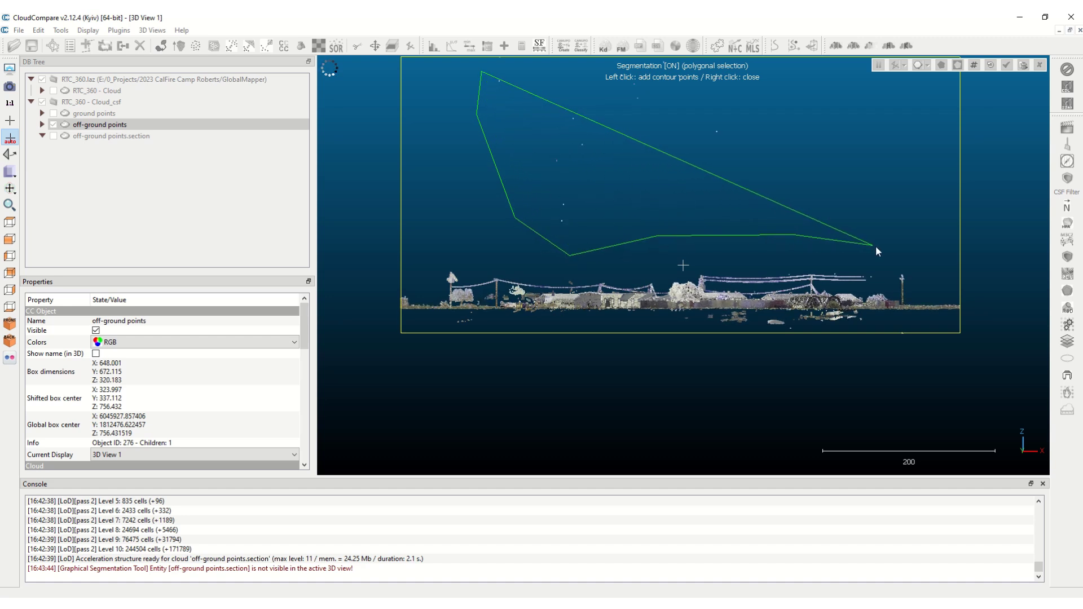
pyautogui.click(902, 249)
pyautogui.click(919, 212)
pyautogui.click(898, 128)
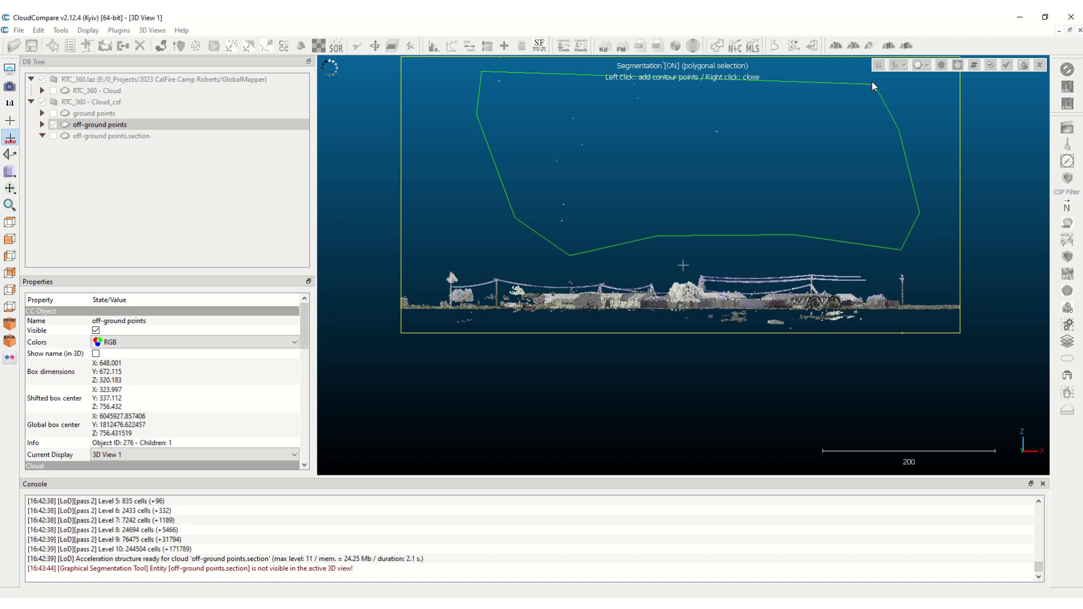
pyautogui.click(858, 65)
pyautogui.click(794, 57)
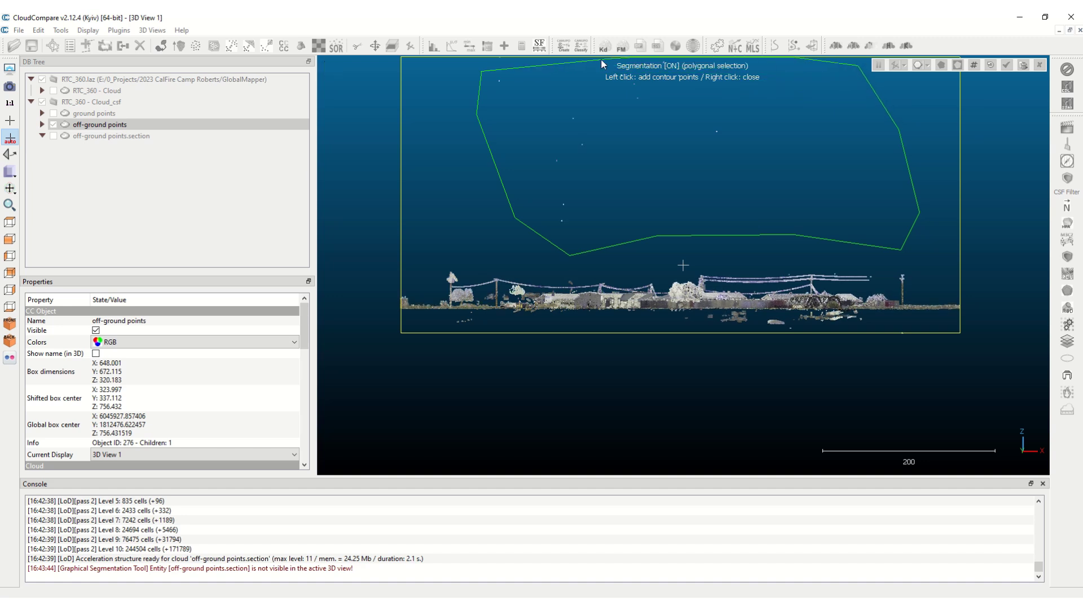
pyautogui.click(525, 65)
pyautogui.scroll(-1, 515, 76)
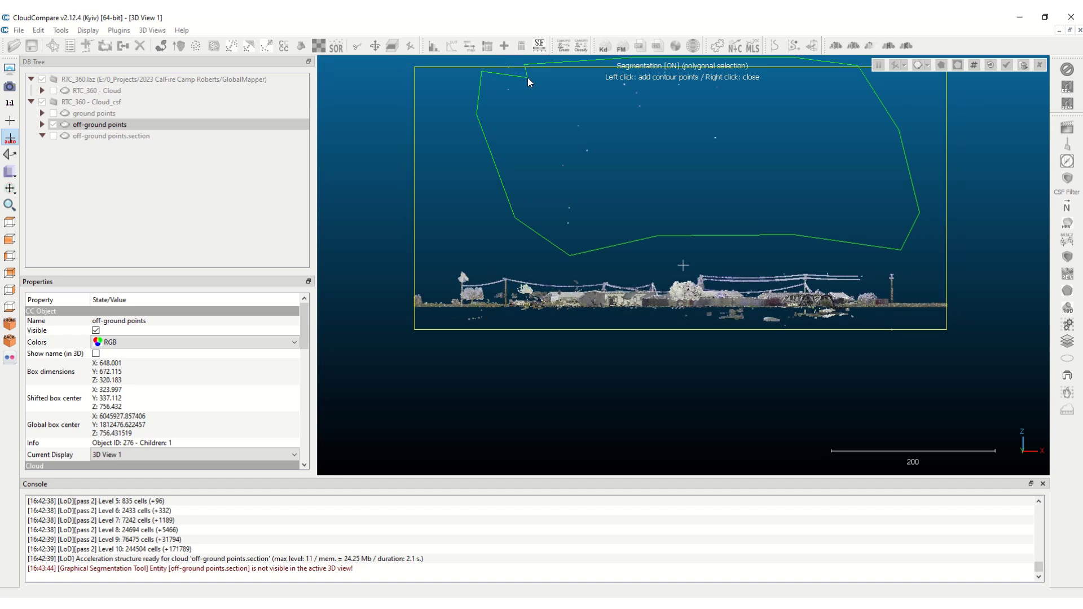
pyautogui.rightClick(529, 78)
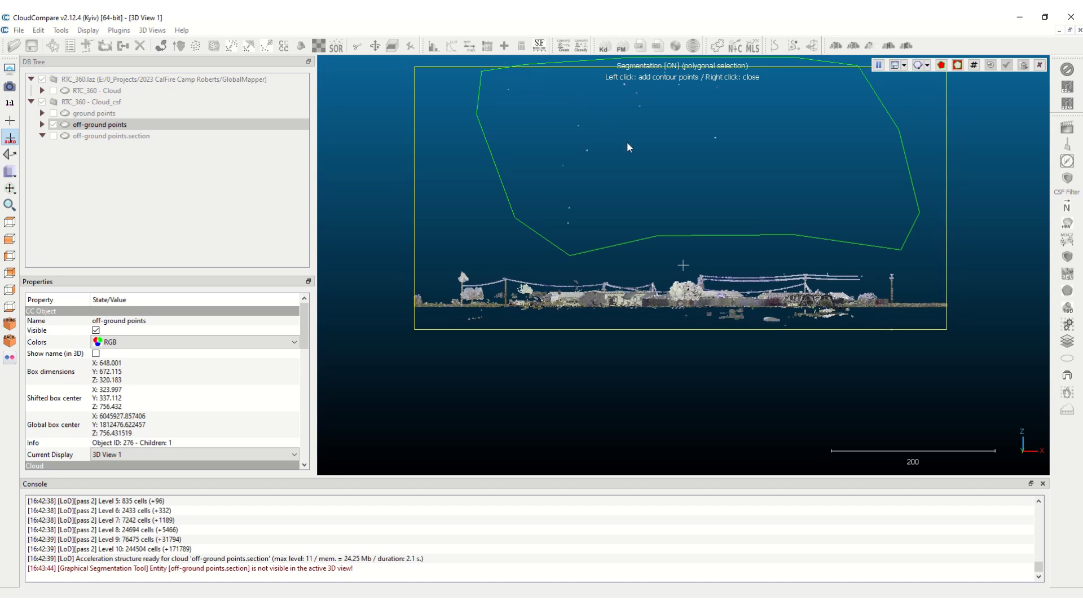
pyautogui.click(1040, 65)
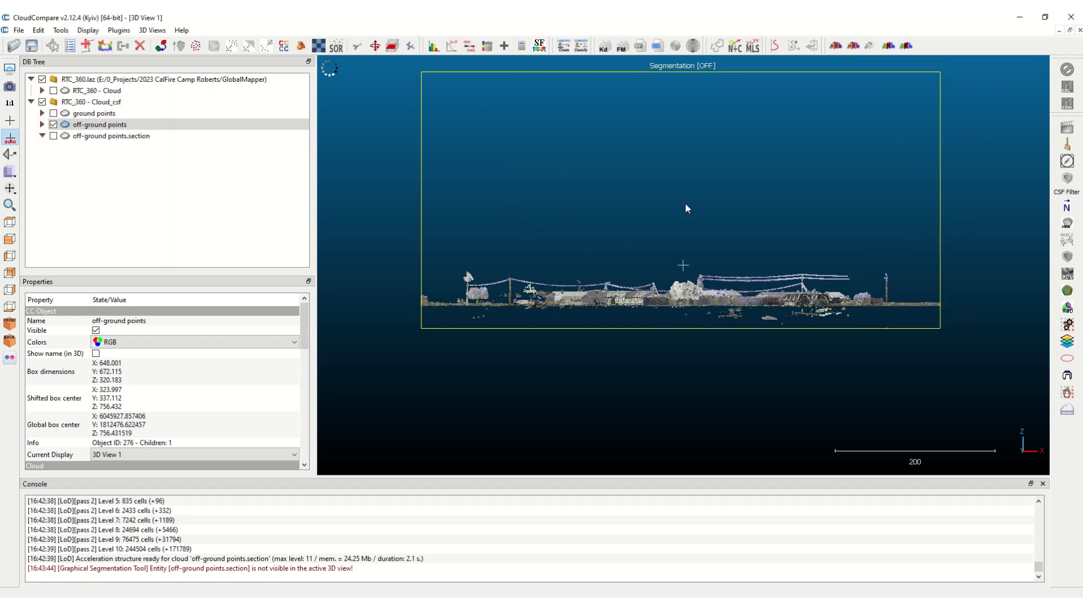
# - Reframe the view and select the off-ground points cloud
pyautogui.scroll(-2, 697, 186)
pyautogui.moveTo(697, 207); pyautogui.dragTo(691, 219, button='right')
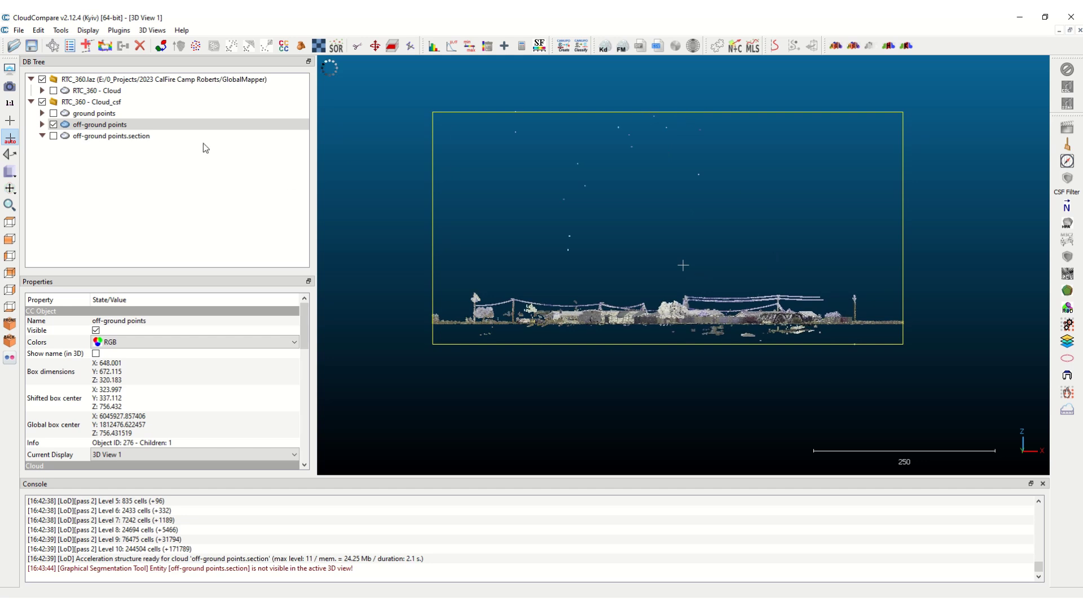
pyautogui.click(100, 125)
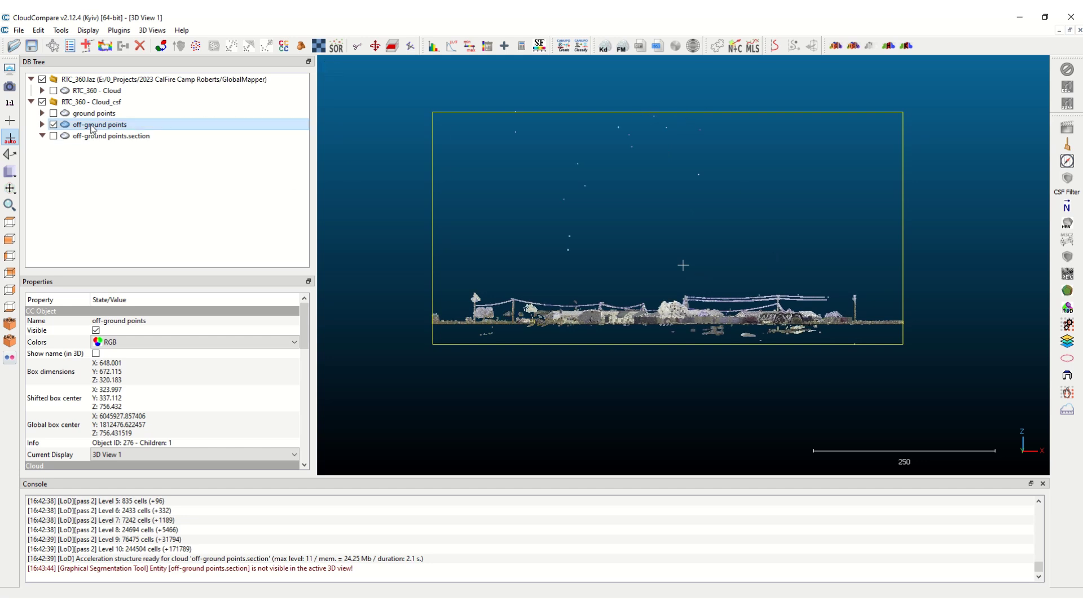
# - With the Segment tool, outline the floating high-altitude noise and segment it out
pyautogui.click(358, 46)
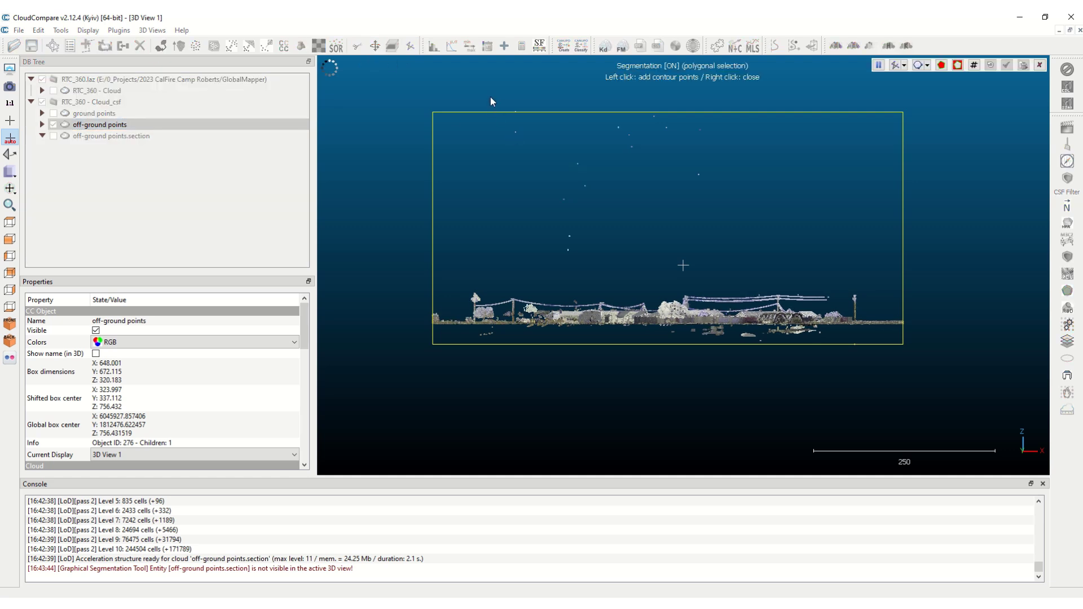
pyautogui.click(481, 95)
pyautogui.click(466, 147)
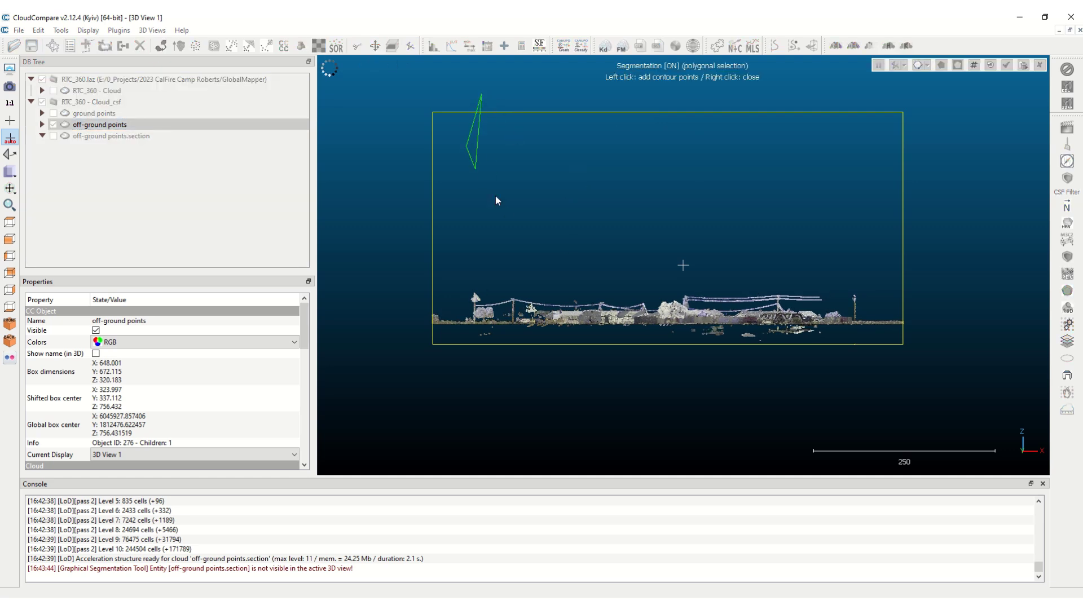
pyautogui.click(525, 263)
pyautogui.click(582, 279)
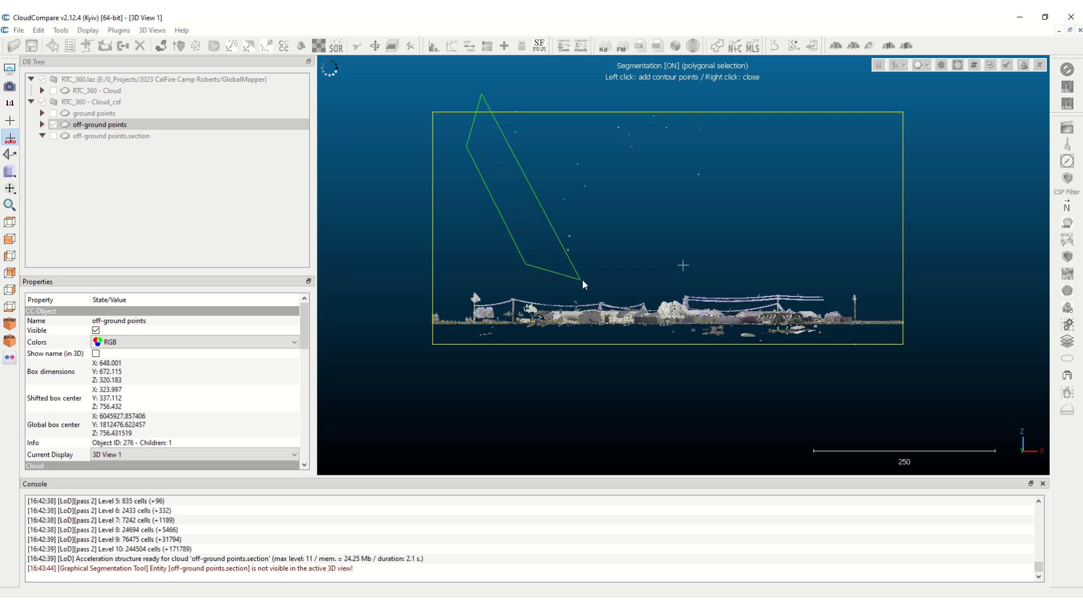
pyautogui.click(738, 276)
pyautogui.click(842, 283)
pyautogui.click(869, 238)
pyautogui.click(854, 129)
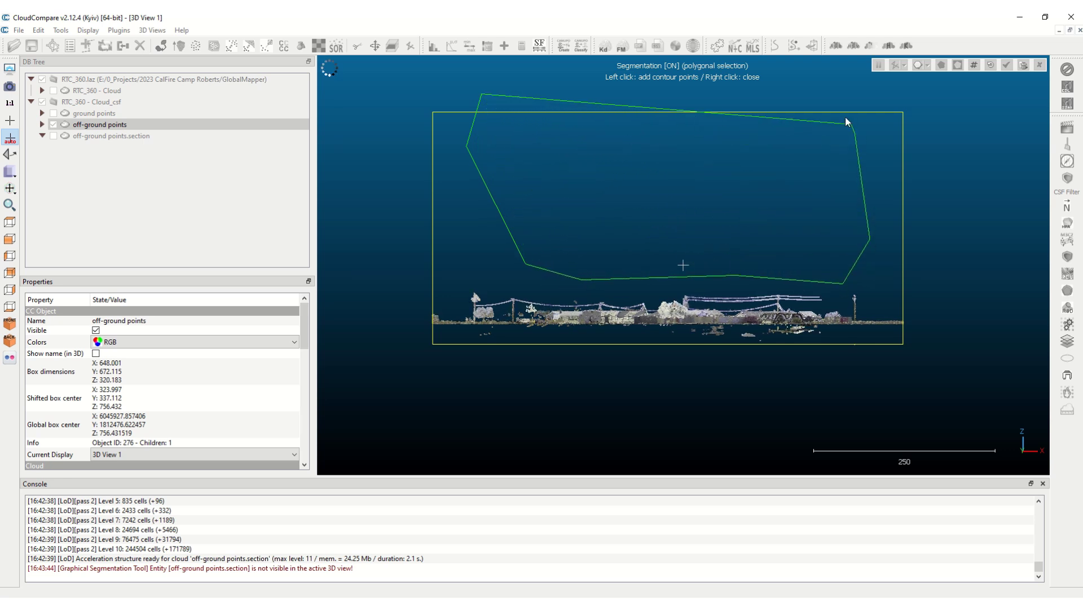
pyautogui.click(813, 100)
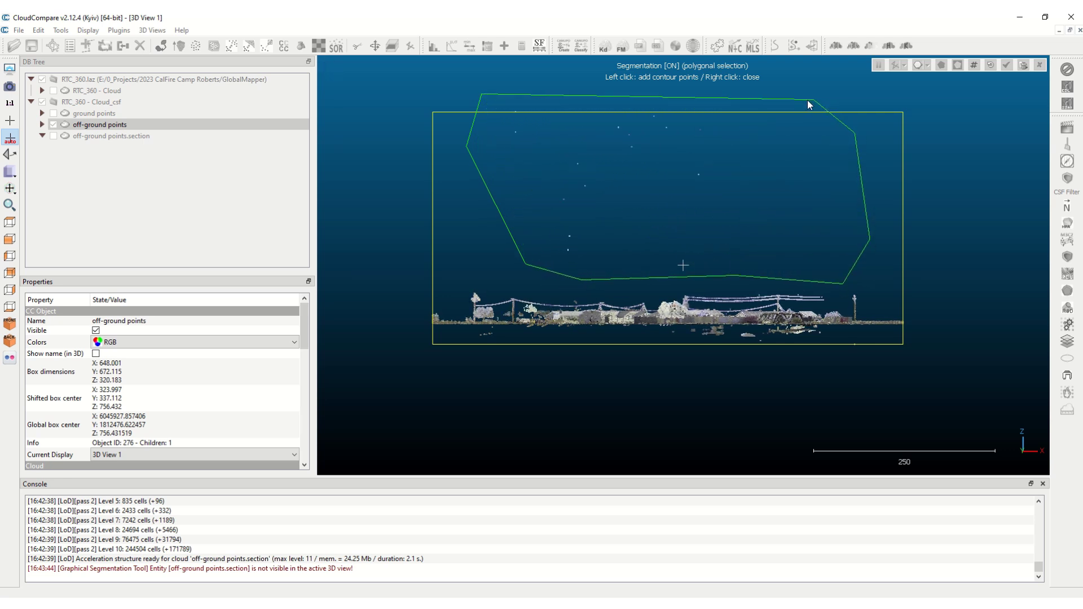
pyautogui.rightClick(530, 90)
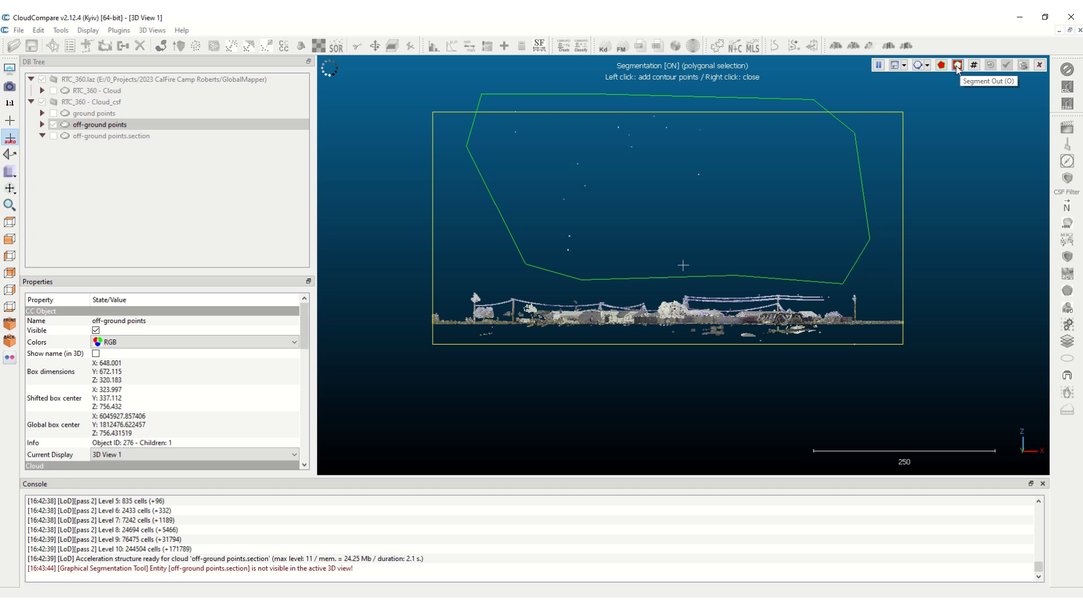
pyautogui.click(957, 65)
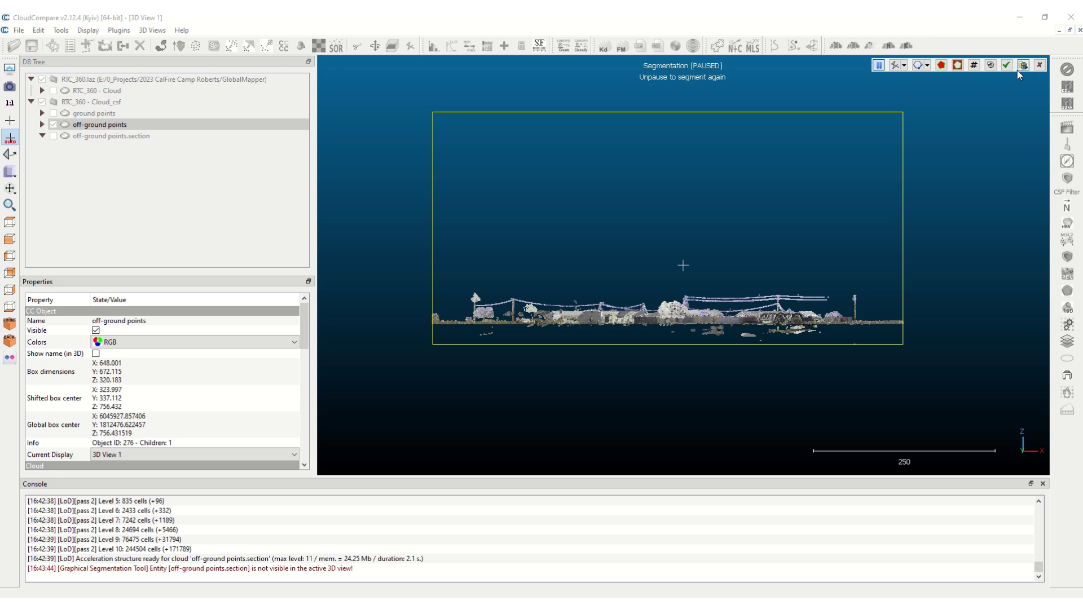
# - Confirm the cut and delete the hidden noise points, leaving a 70.387 Z extent
pyautogui.click(1023, 65)
pyautogui.click(1023, 66)
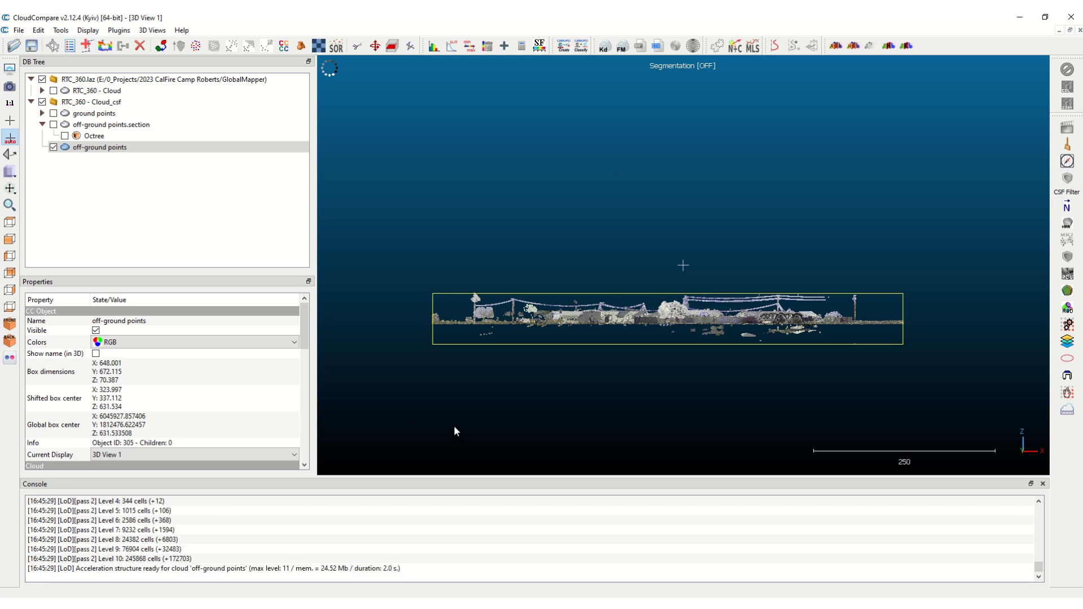
pyautogui.scroll(1, 480, 346)
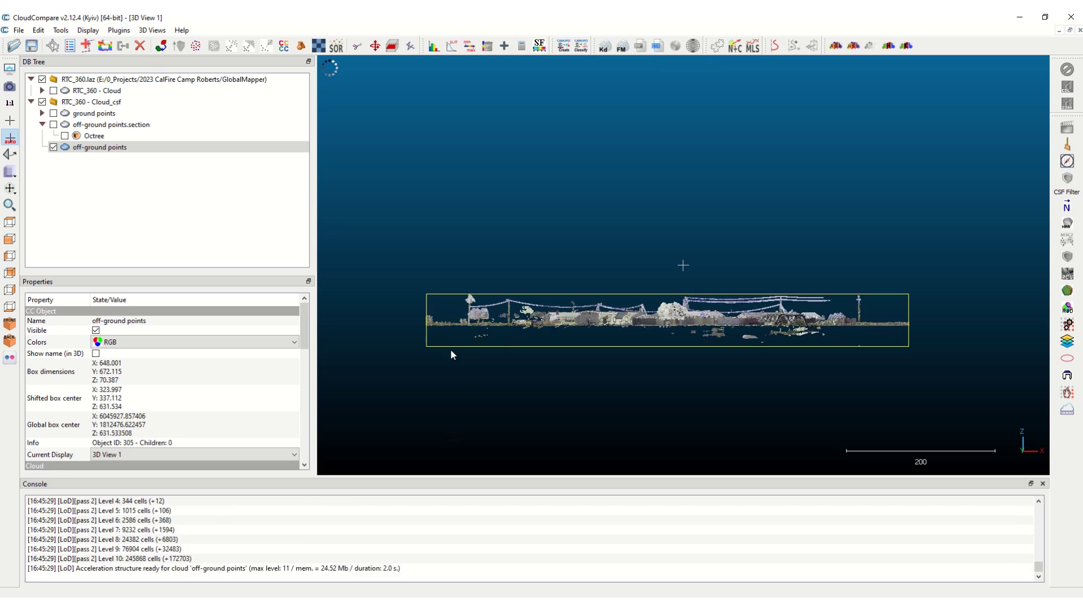
pyautogui.scroll(1, 462, 366)
pyautogui.scroll(3, 474, 331)
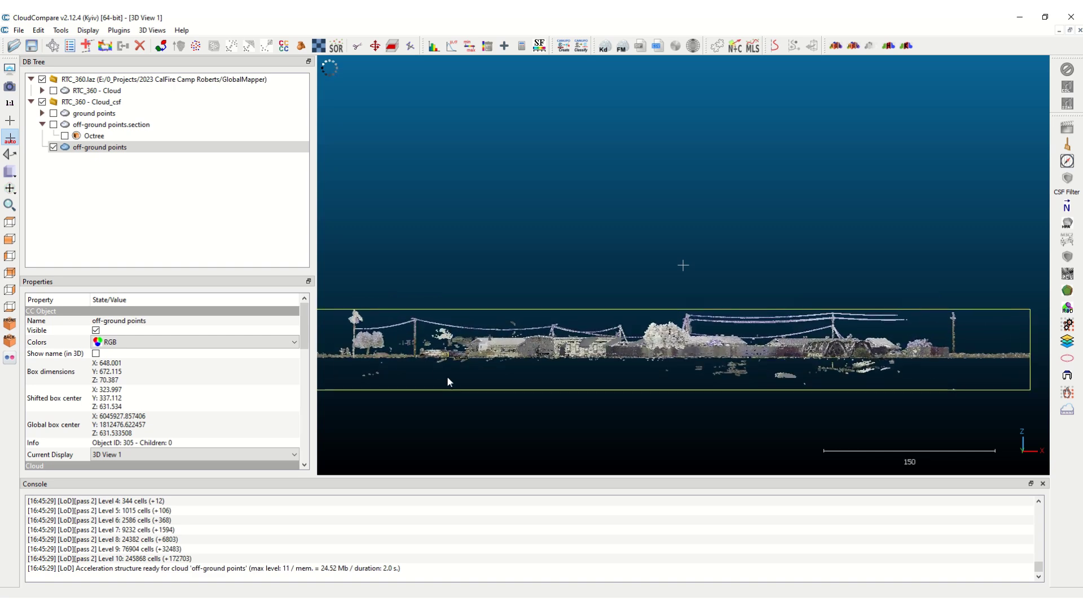
pyautogui.scroll(3, 473, 389)
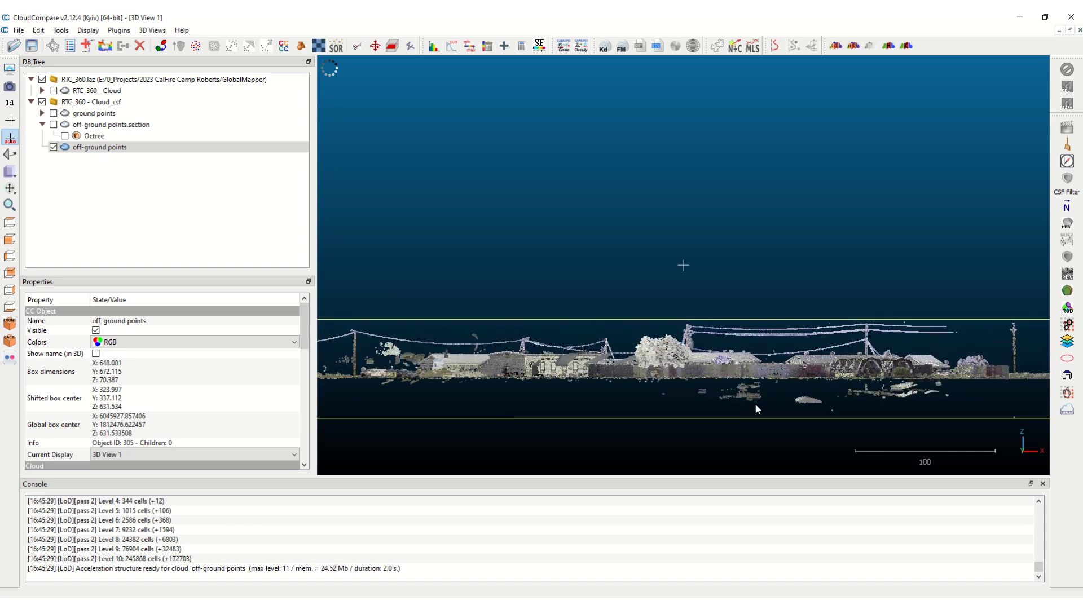